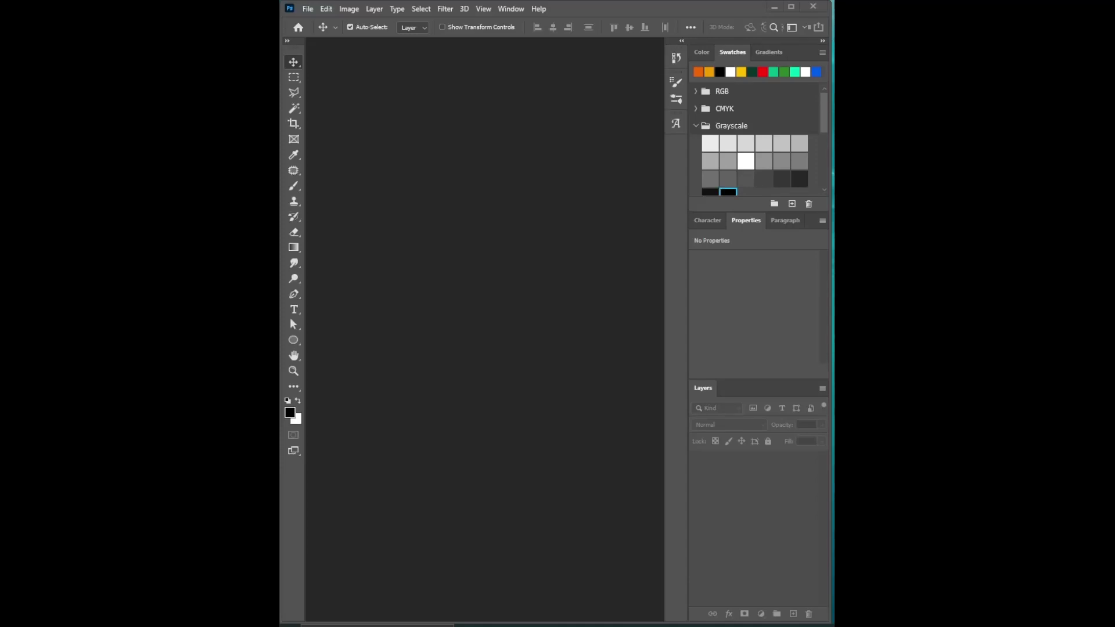
- Create a new blank 1080 × 1920 px, 72 ppi document from the recent custom preset
{"action": "left_click", "coordinate": [308, 9]}
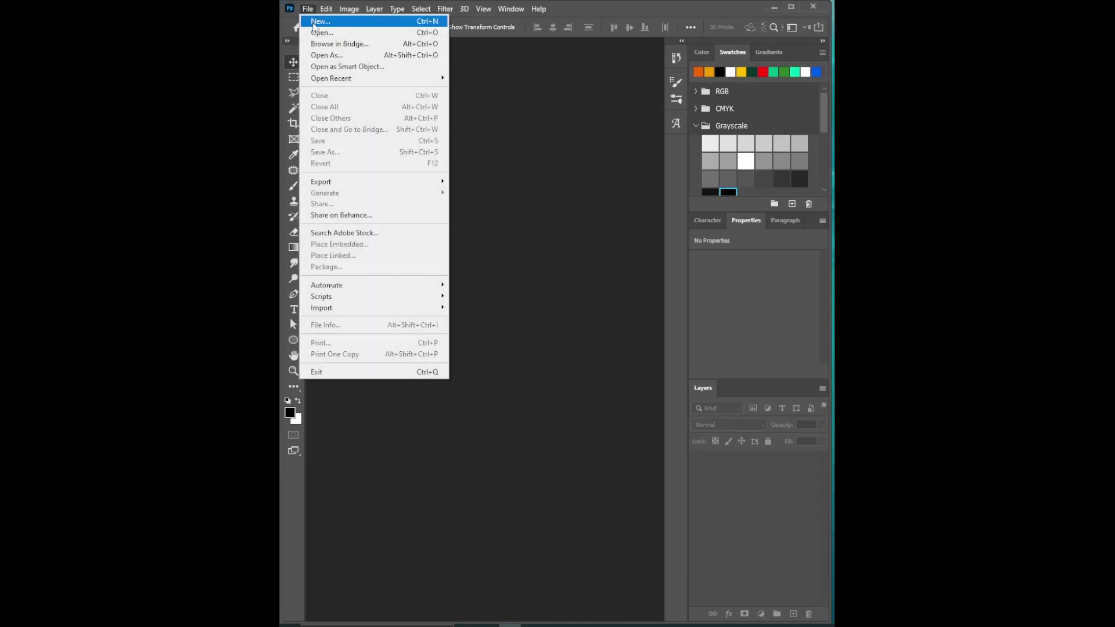
{"action": "left_click", "coordinate": [314, 28]}
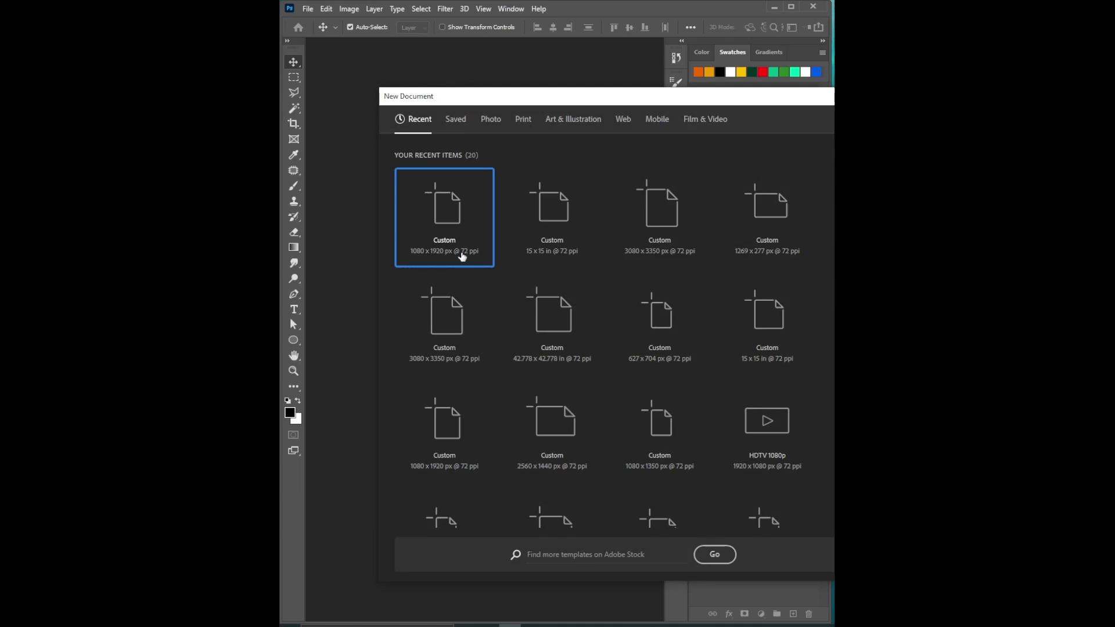
{"action": "double_click", "coordinate": [452, 223]}
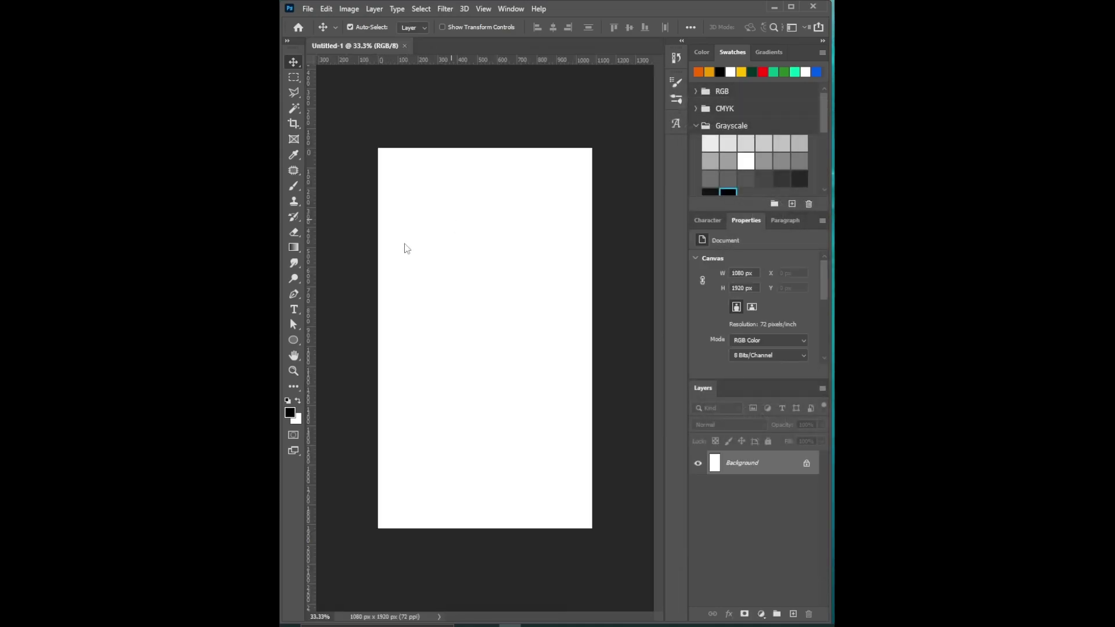
- Place the Canon camera photo, scale it to about 626% and shift it slightly right
{"action": "key", "text": "ctrl+0"}
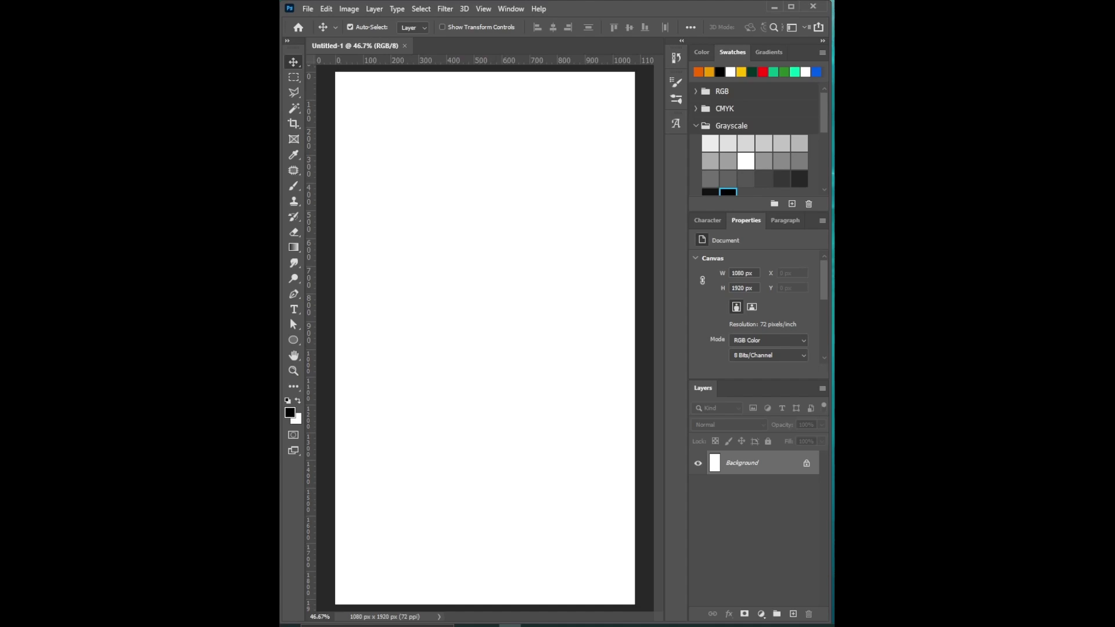
{"action": "left_click_drag", "start_coordinate": [503, 461], "coordinate": [503, 455]}
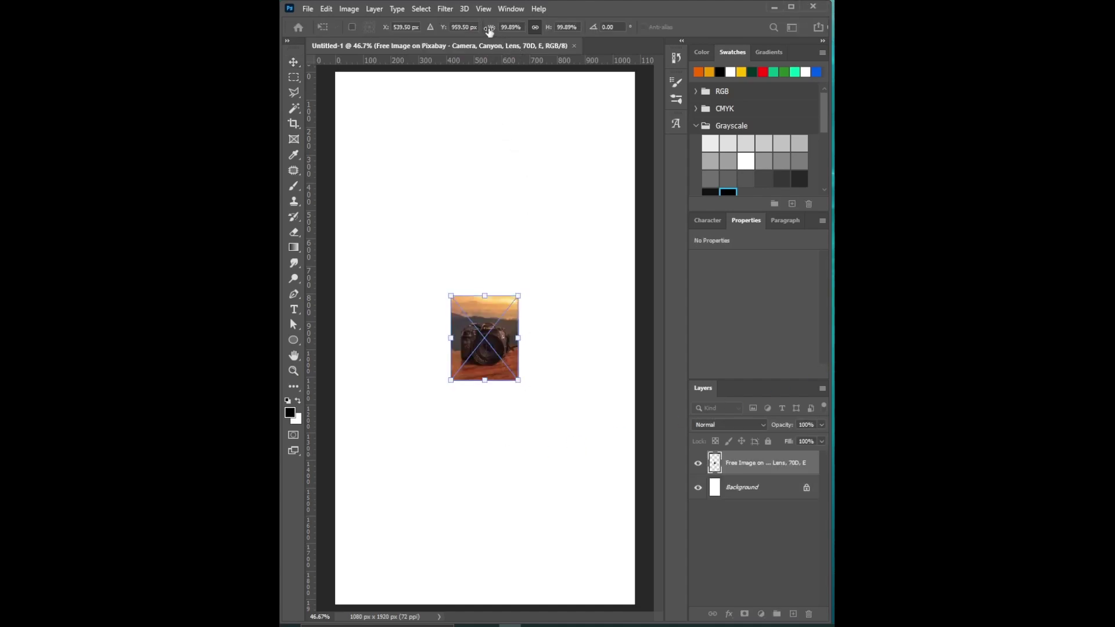
{"action": "left_click_drag", "start_coordinate": [490, 31], "coordinate": [806, 99]}
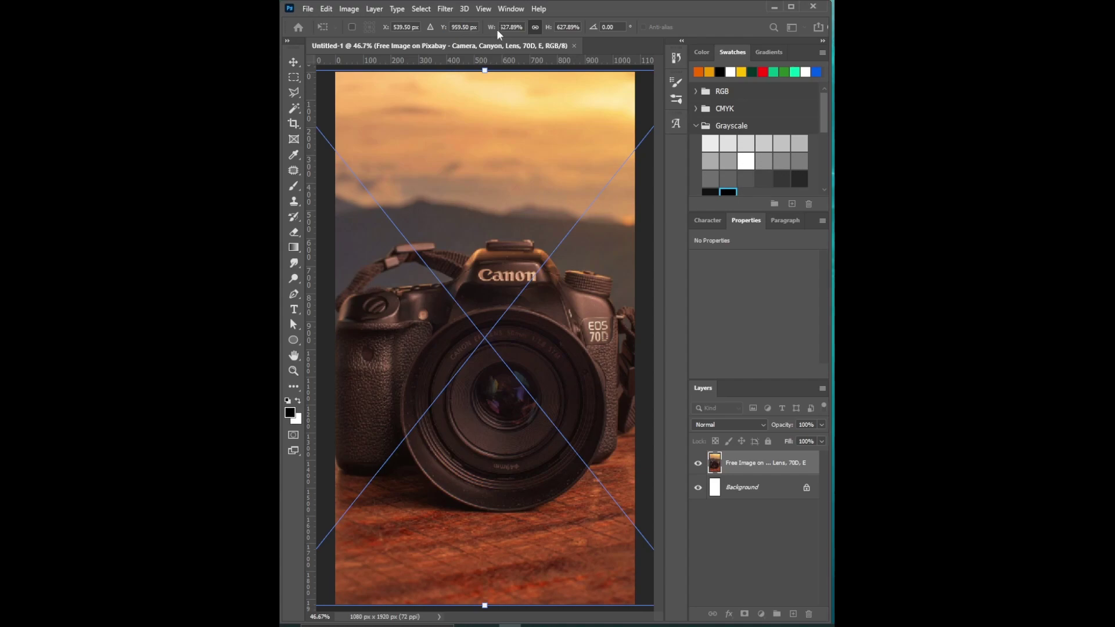
{"action": "left_click_drag", "start_coordinate": [492, 31], "coordinate": [492, 30]}
{"action": "left_click_drag", "start_coordinate": [522, 232], "coordinate": [530, 233]}
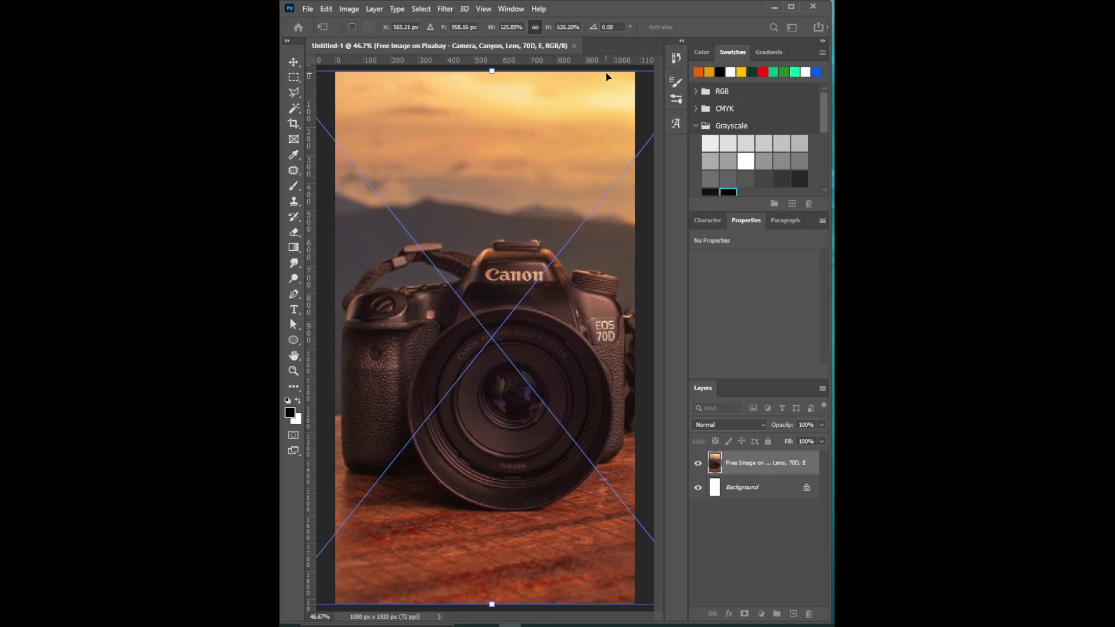
{"action": "key", "text": "Return"}
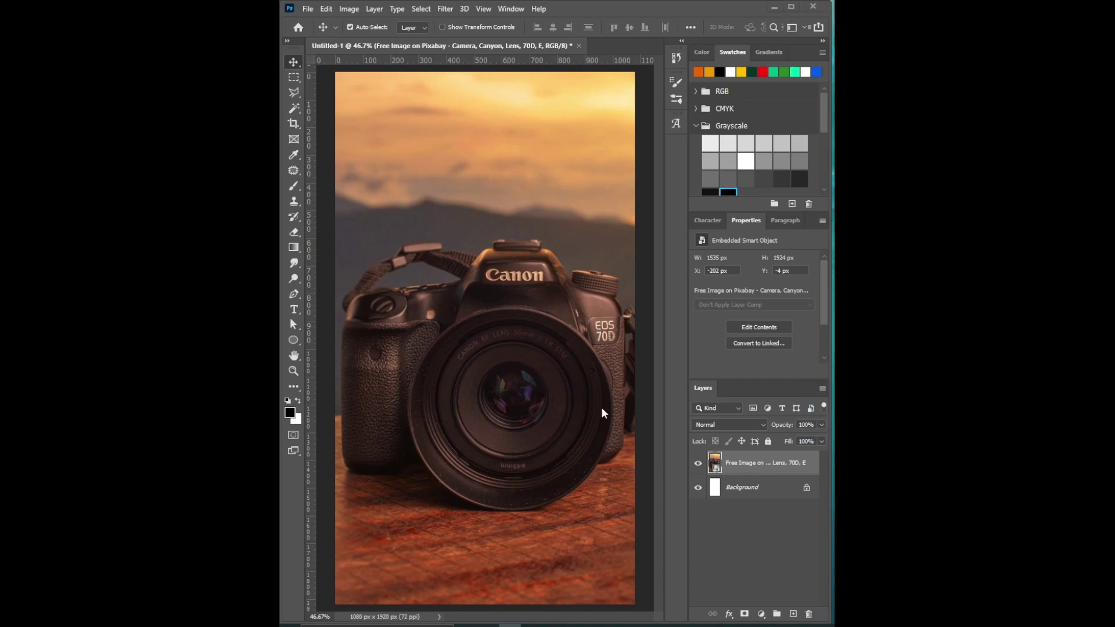
- Draw a white 532 × 532 px circle, Ellipse 1, over the camera lens
{"action": "left_click", "coordinate": [295, 341]}
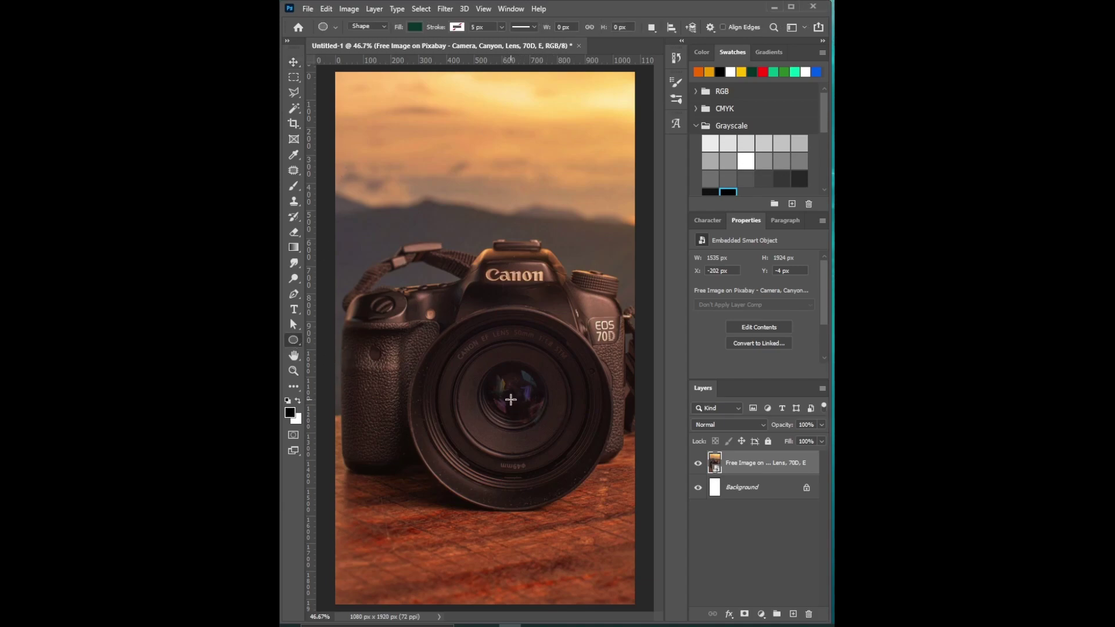
{"action": "left_click_drag", "start_coordinate": [511, 400], "coordinate": [606, 459]}
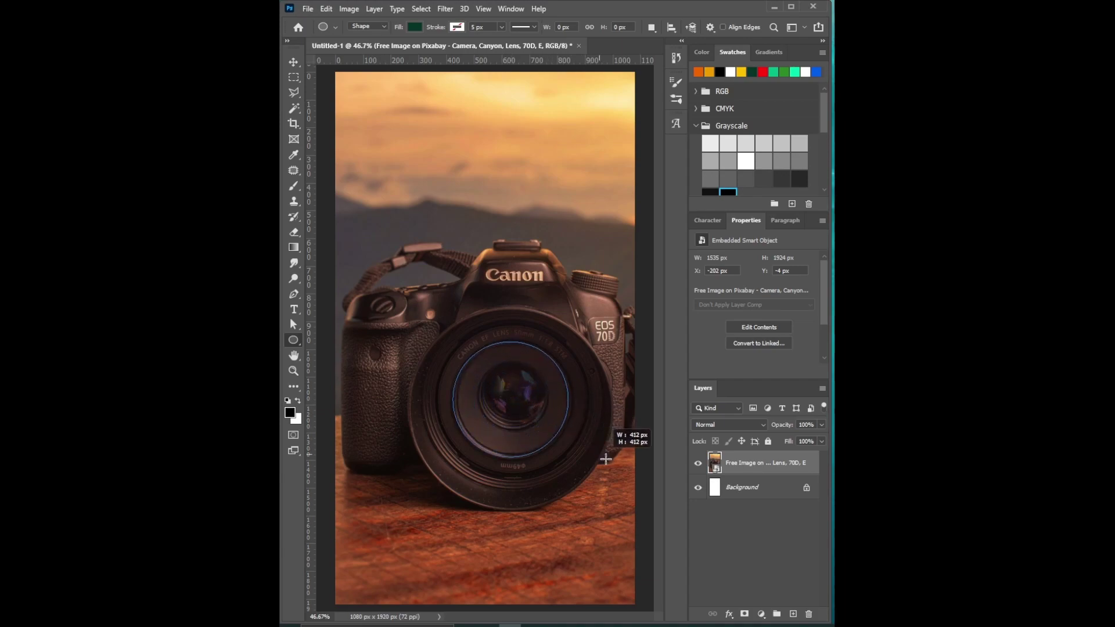
{"action": "left_click_drag", "start_coordinate": [606, 459], "coordinate": [630, 473]}
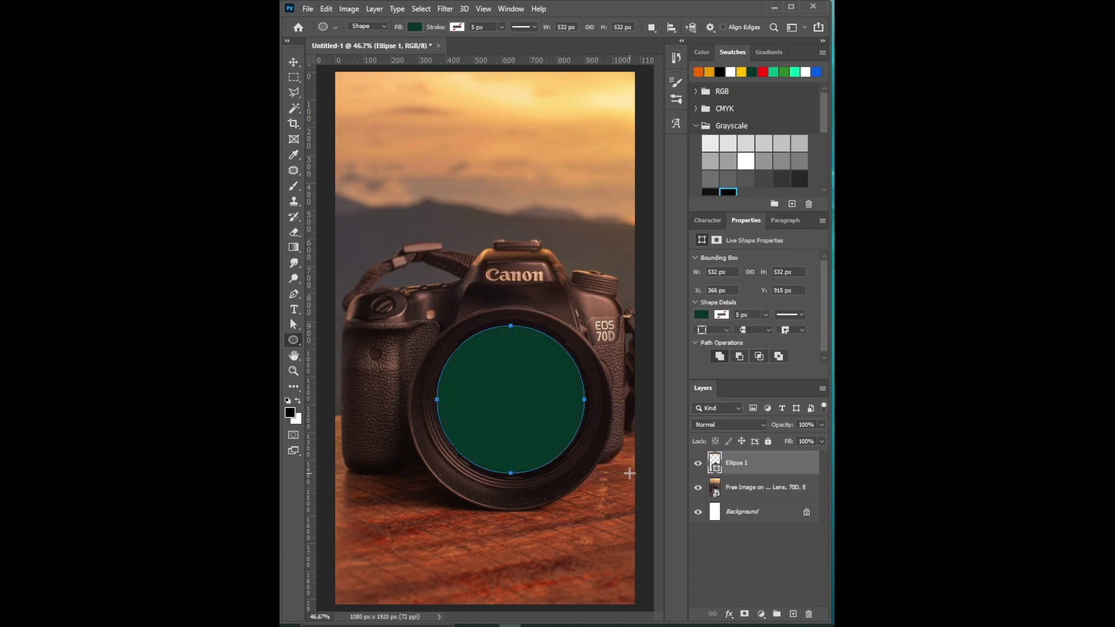
{"action": "left_click", "coordinate": [746, 161]}
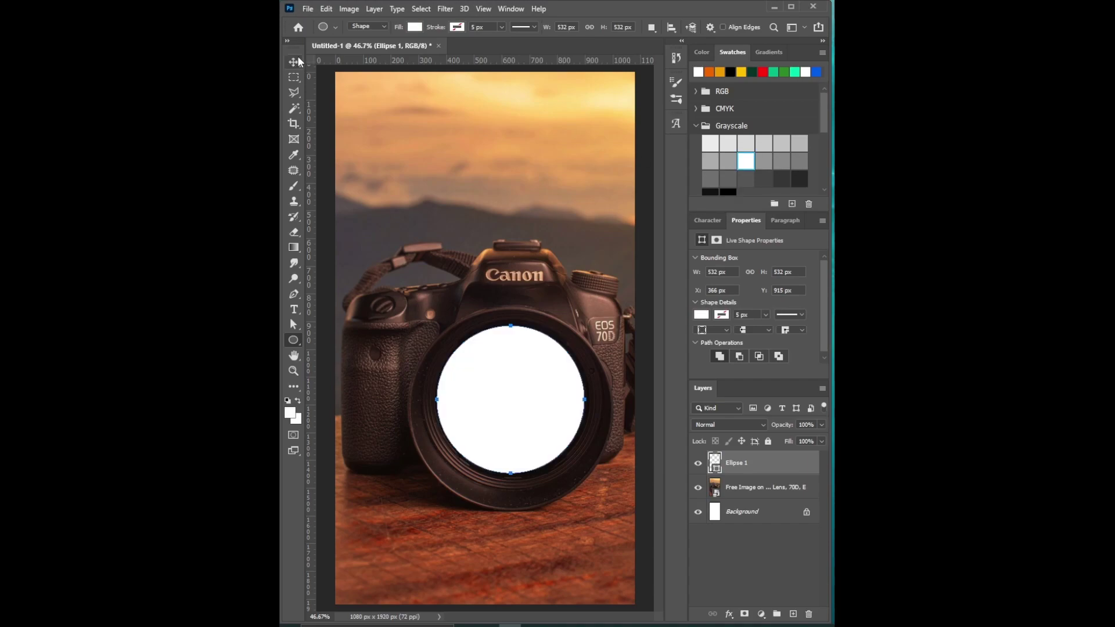
{"action": "left_click", "coordinate": [293, 61]}
{"action": "left_click_drag", "start_coordinate": [522, 394], "coordinate": [523, 399]}
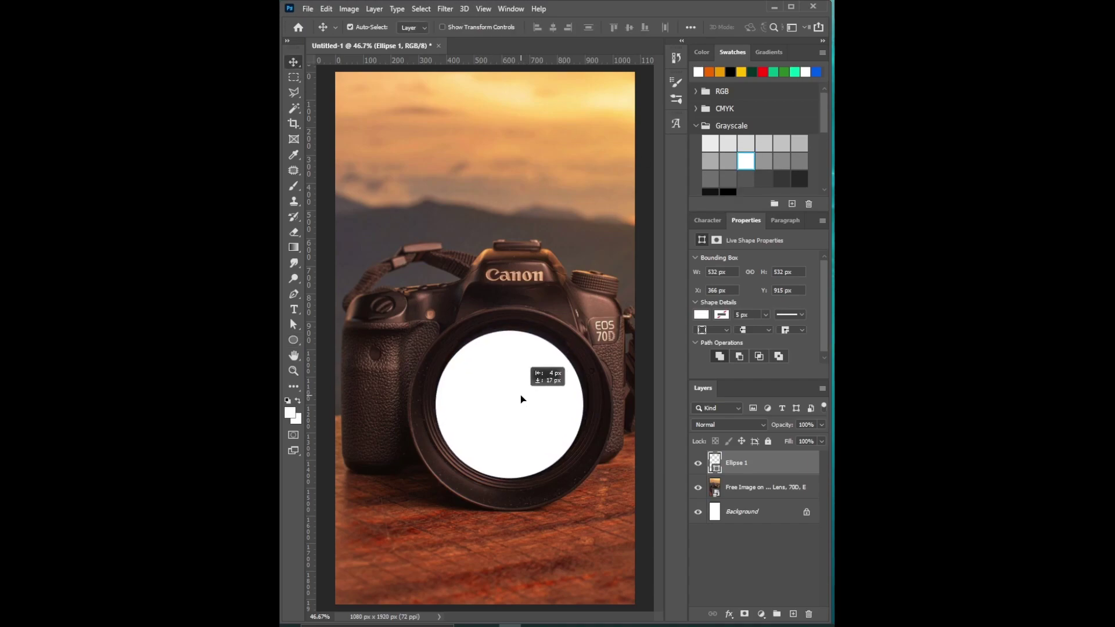
- Temporarily lower the circle's fill to align it over the lens, then restore full fill
{"action": "left_click", "coordinate": [822, 441]}
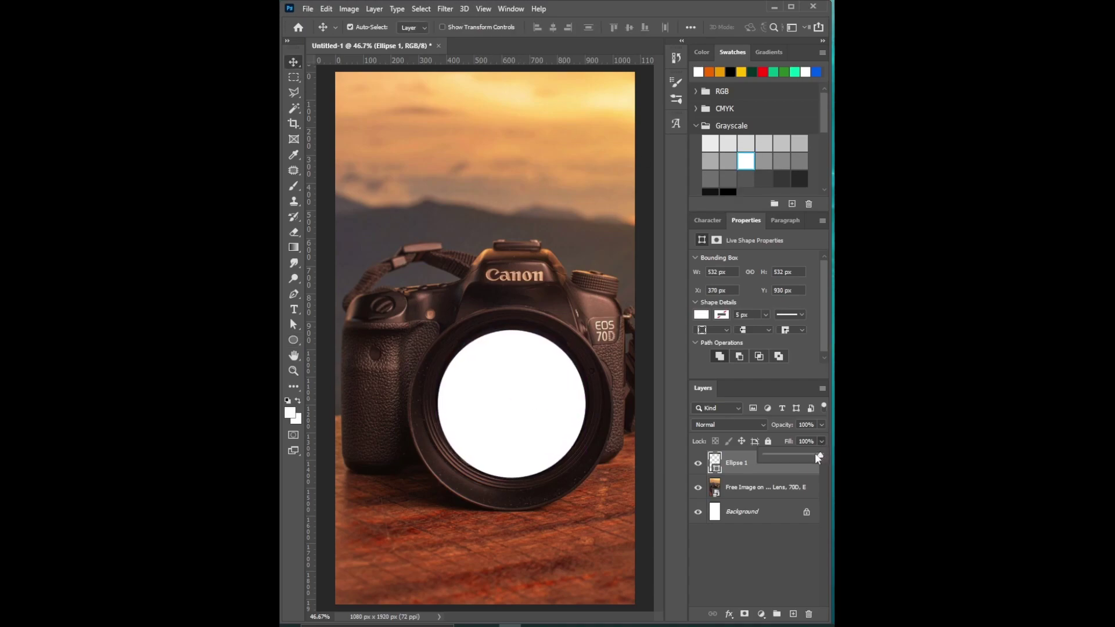
{"action": "left_click_drag", "start_coordinate": [823, 454], "coordinate": [787, 456]}
{"action": "left_click_drag", "start_coordinate": [547, 420], "coordinate": [548, 417]}
{"action": "left_click", "coordinate": [822, 441]}
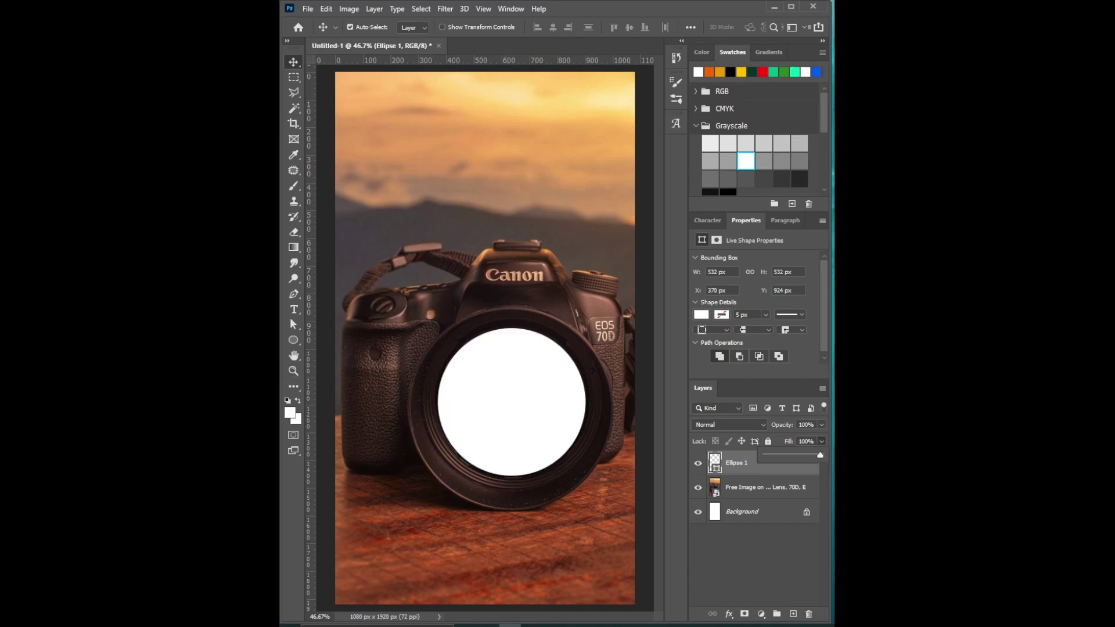
{"action": "key", "text": "Return"}
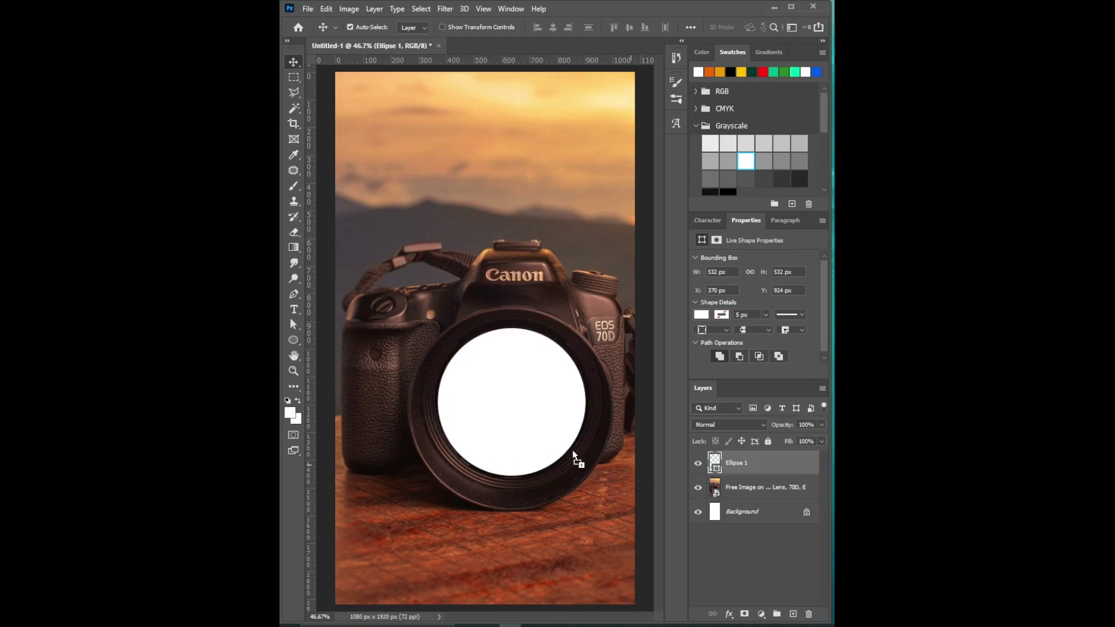
- Place the Mystical railway image lower on the canvas at 50% fill, tracks toward the circle
{"action": "left_click_drag", "start_coordinate": [574, 454], "coordinate": [562, 451]}
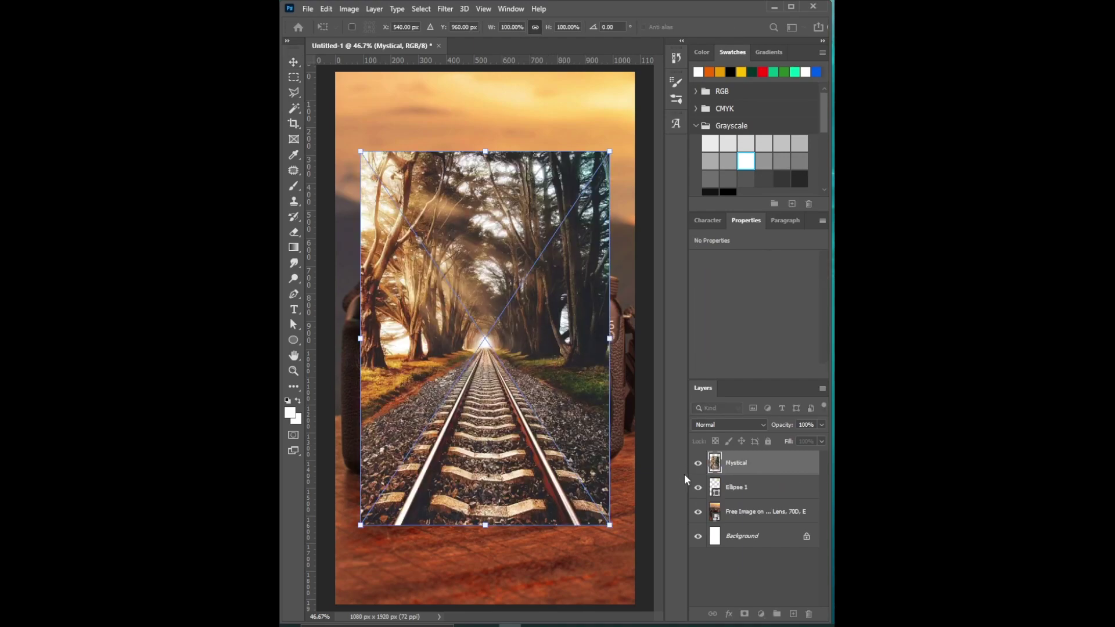
{"action": "left_click_drag", "start_coordinate": [560, 288], "coordinate": [580, 338]}
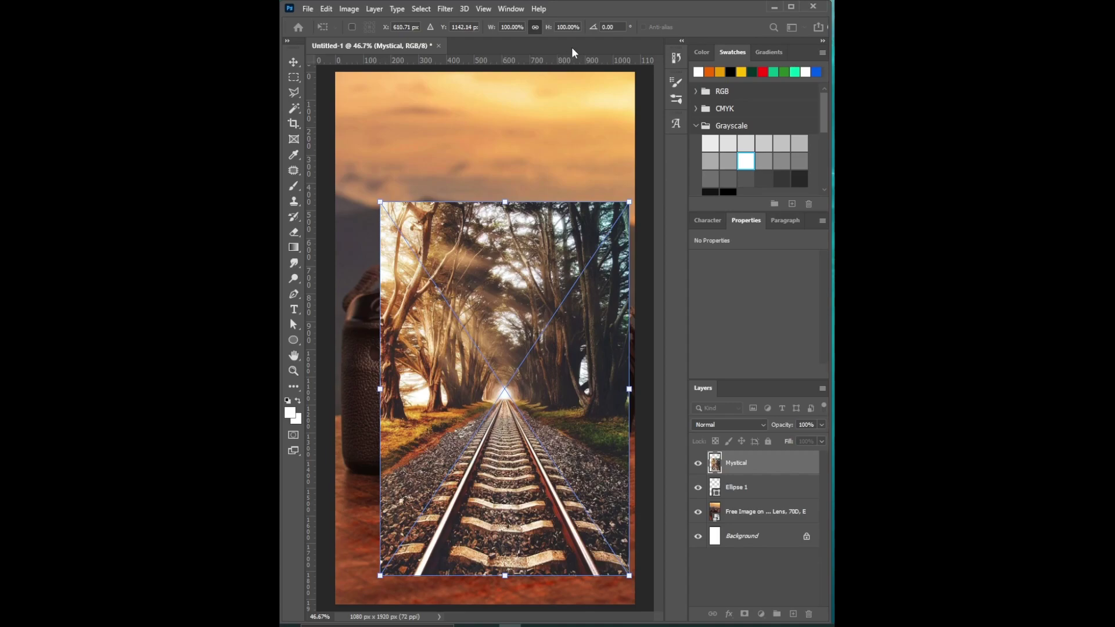
{"action": "key", "text": "Return"}
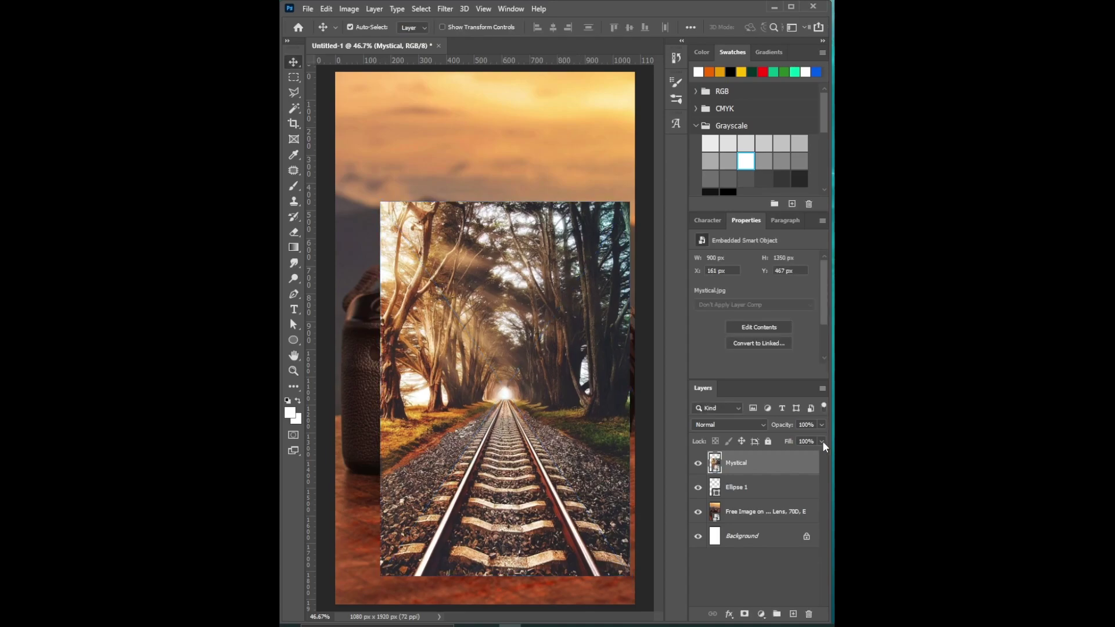
{"action": "left_click", "coordinate": [822, 441]}
{"action": "left_click_drag", "start_coordinate": [821, 455], "coordinate": [793, 455]}
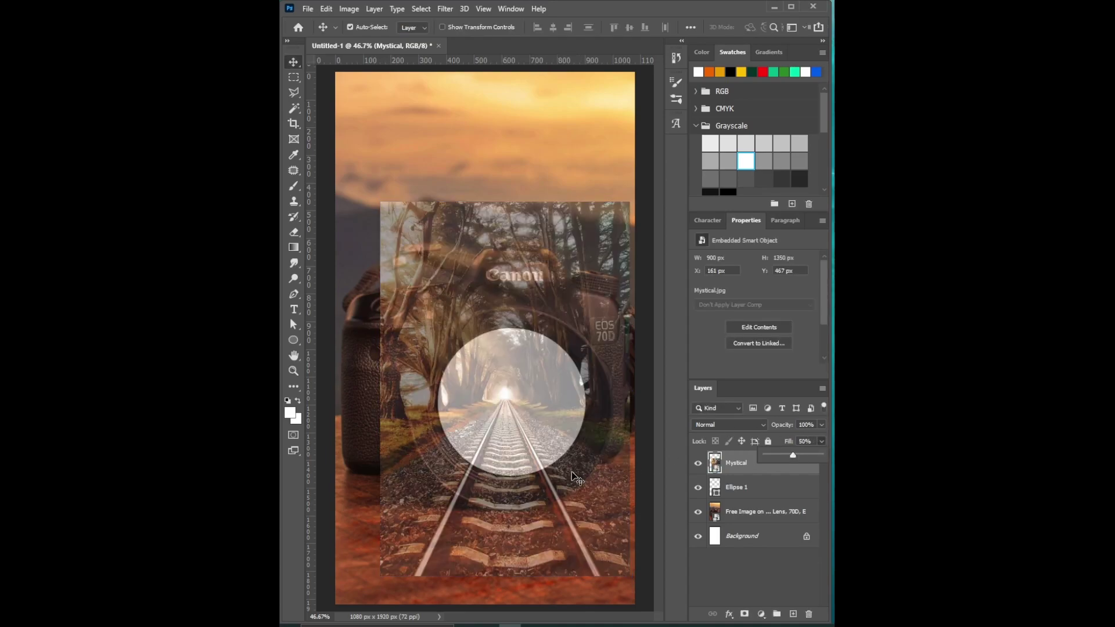
{"action": "left_click_drag", "start_coordinate": [562, 510], "coordinate": [570, 503]}
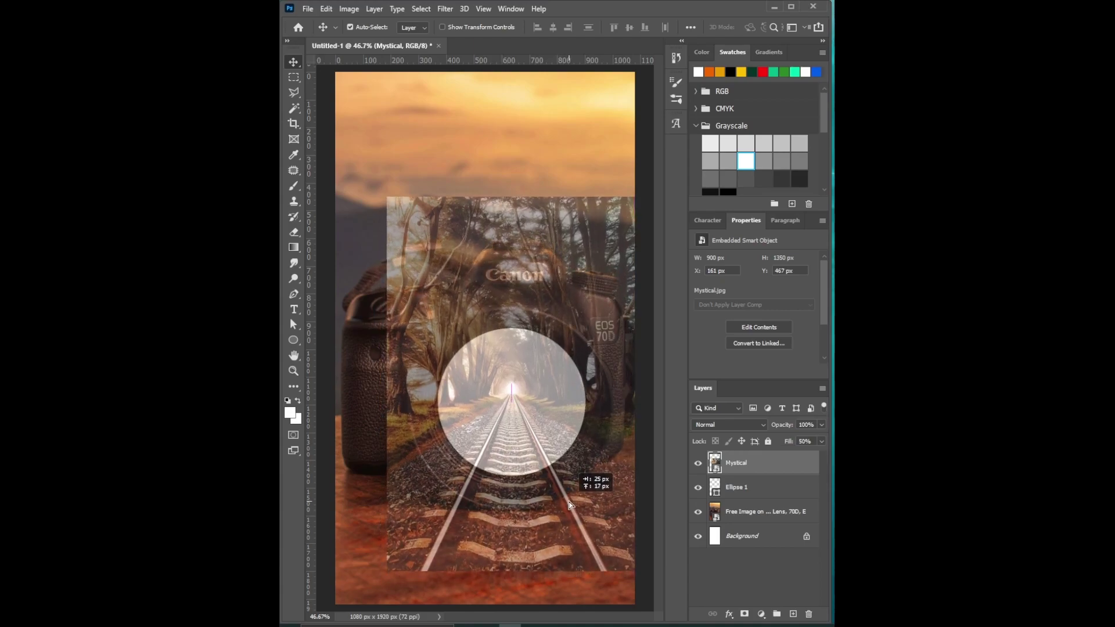
- Scale the railway image to about 125.58%, move it up and right, and select the three layers
{"action": "key", "text": "ctrl+t"}
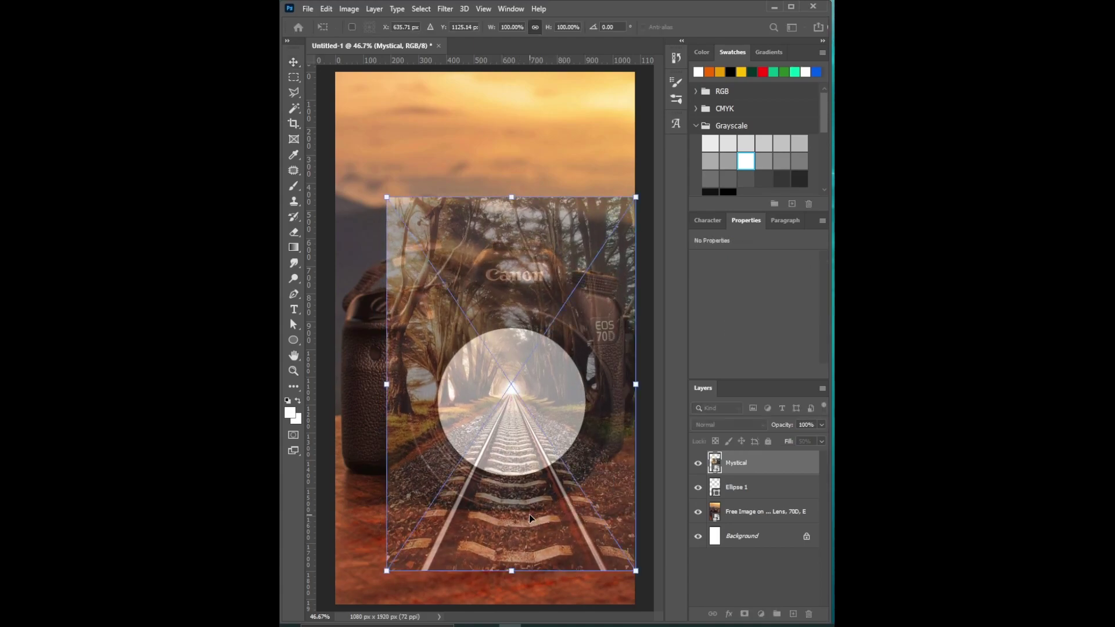
{"action": "left_click_drag", "start_coordinate": [384, 573], "coordinate": [348, 622]}
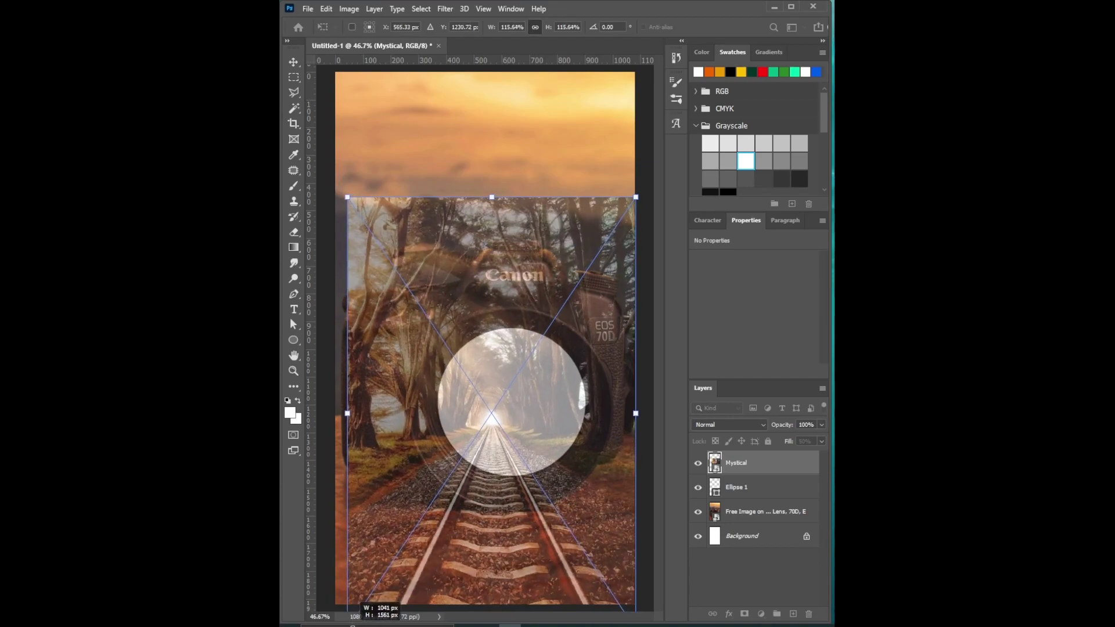
{"action": "left_click_drag", "start_coordinate": [477, 557], "coordinate": [493, 549]}
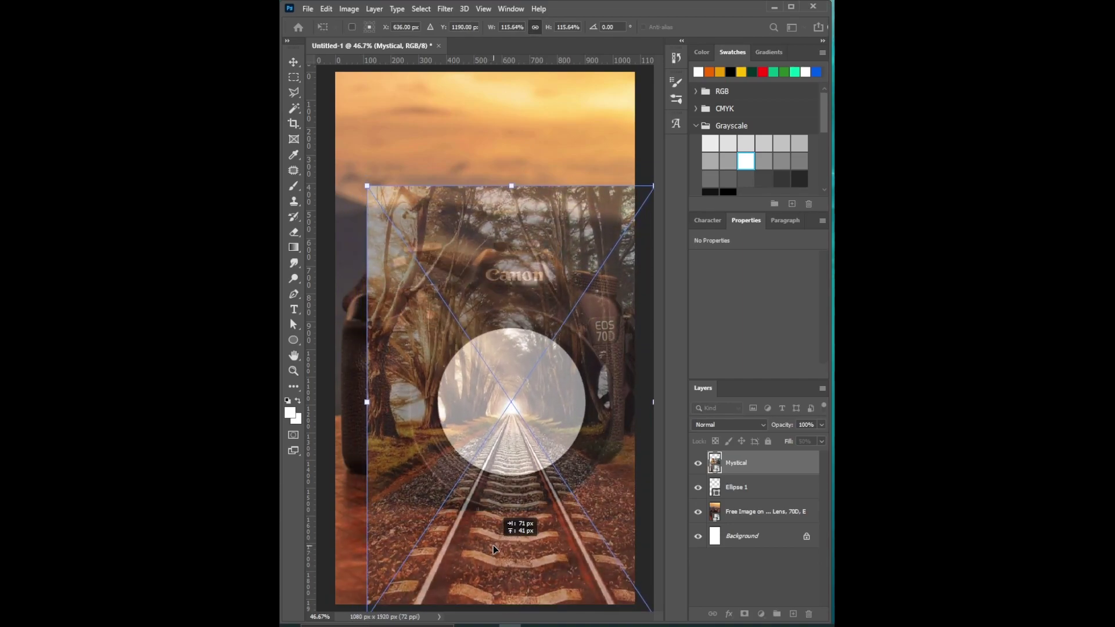
{"action": "key", "text": "ctrl+minus"}
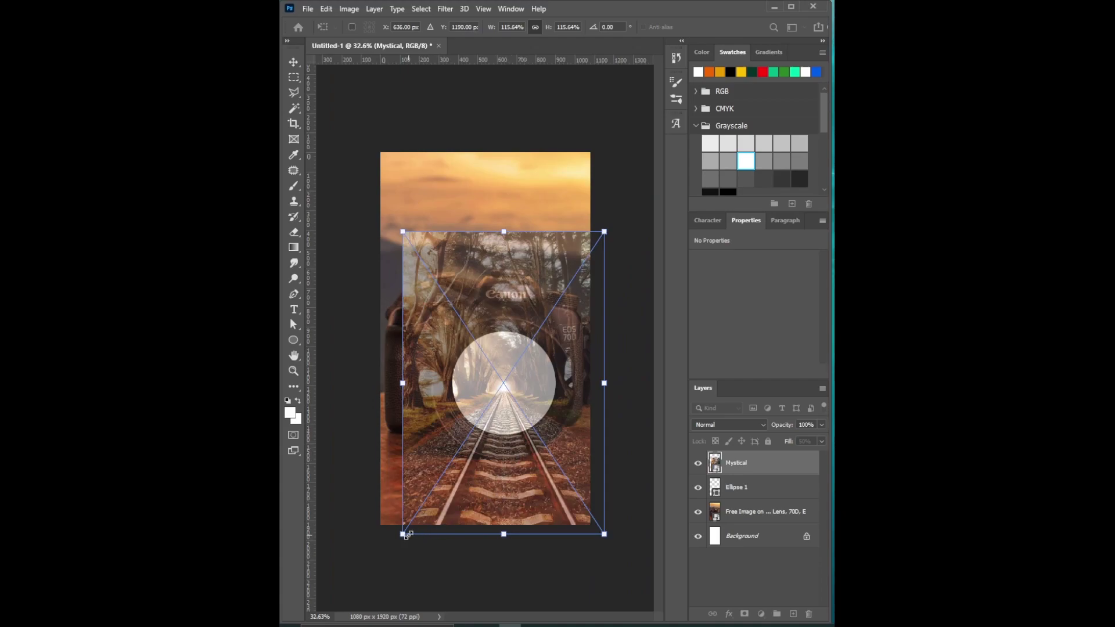
{"action": "left_click_drag", "start_coordinate": [403, 533], "coordinate": [385, 561]}
{"action": "left_click_drag", "start_coordinate": [475, 483], "coordinate": [478, 463]}
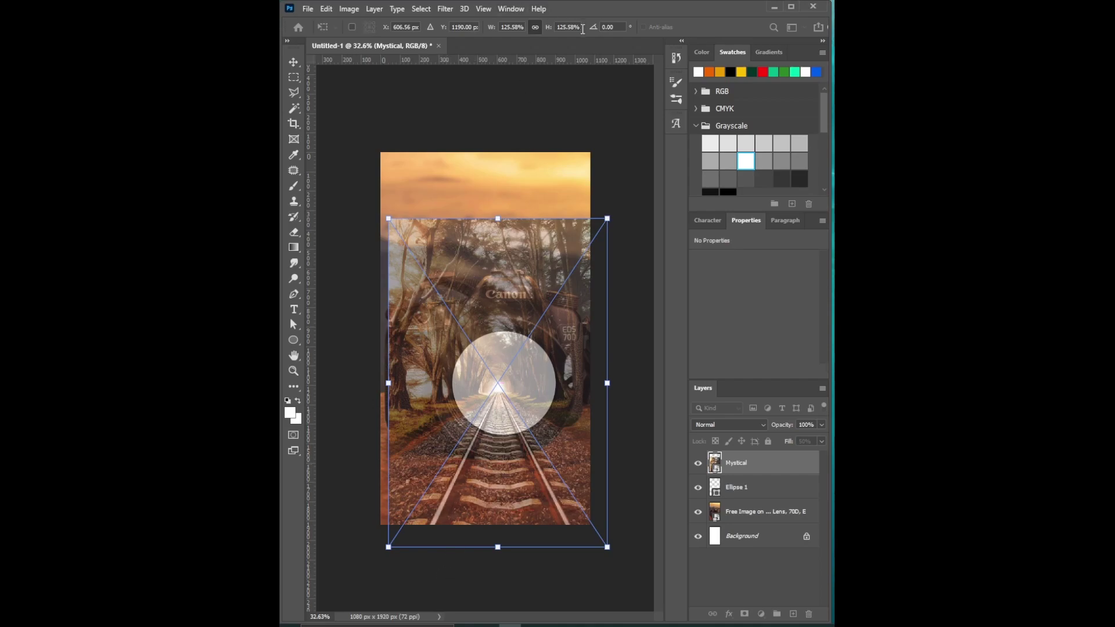
{"action": "key", "text": "Return"}
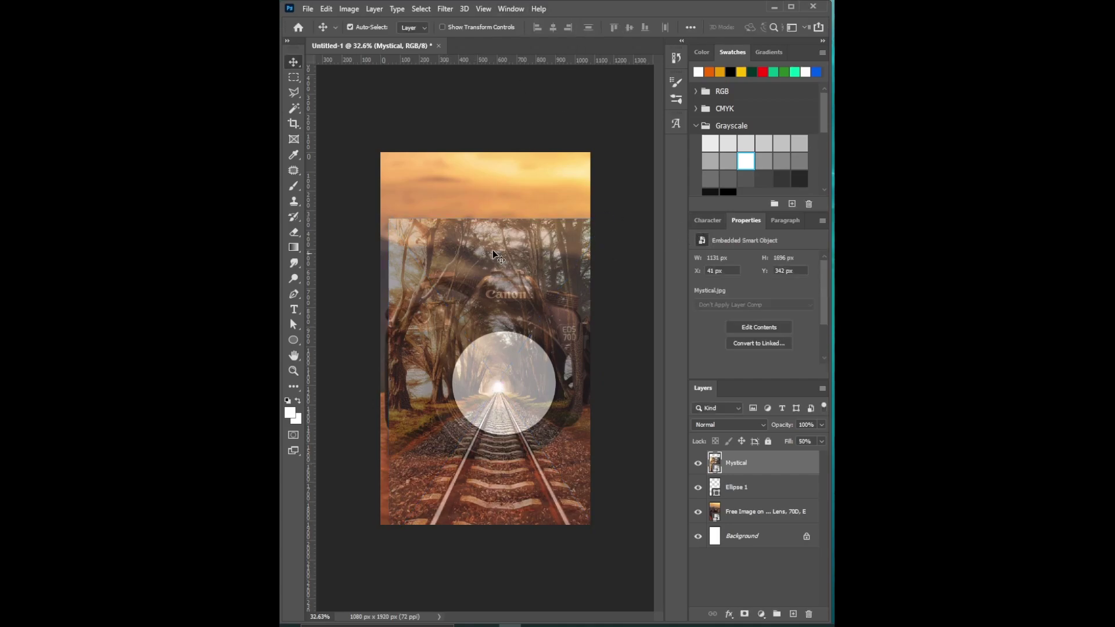
{"action": "mouse_move", "coordinate": [350, 198]}
{"action": "left_mouse_down"}
{"action": "mouse_move", "coordinate": [540, 369]}
{"action": "mouse_move", "coordinate": [526, 367]}
{"action": "left_mouse_up"}
- Clip Mystical into the lens circle at 100% fill and duplicate it as Mystical copy
{"action": "left_click", "coordinate": [536, 142]}
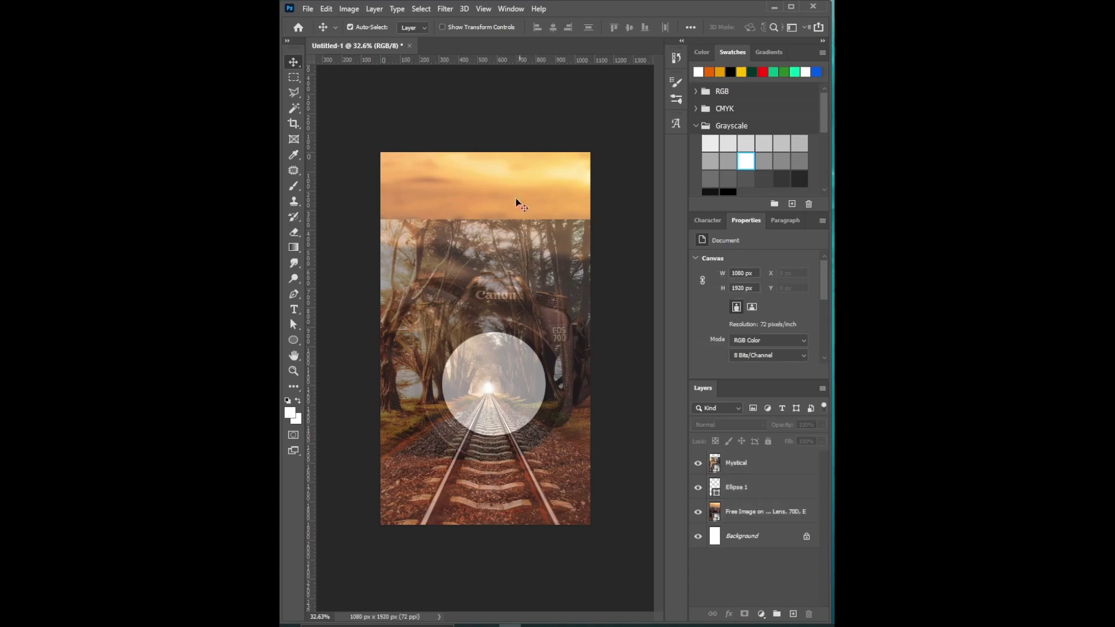
{"action": "left_click", "coordinate": [749, 463]}
{"action": "right_click", "coordinate": [741, 472]}
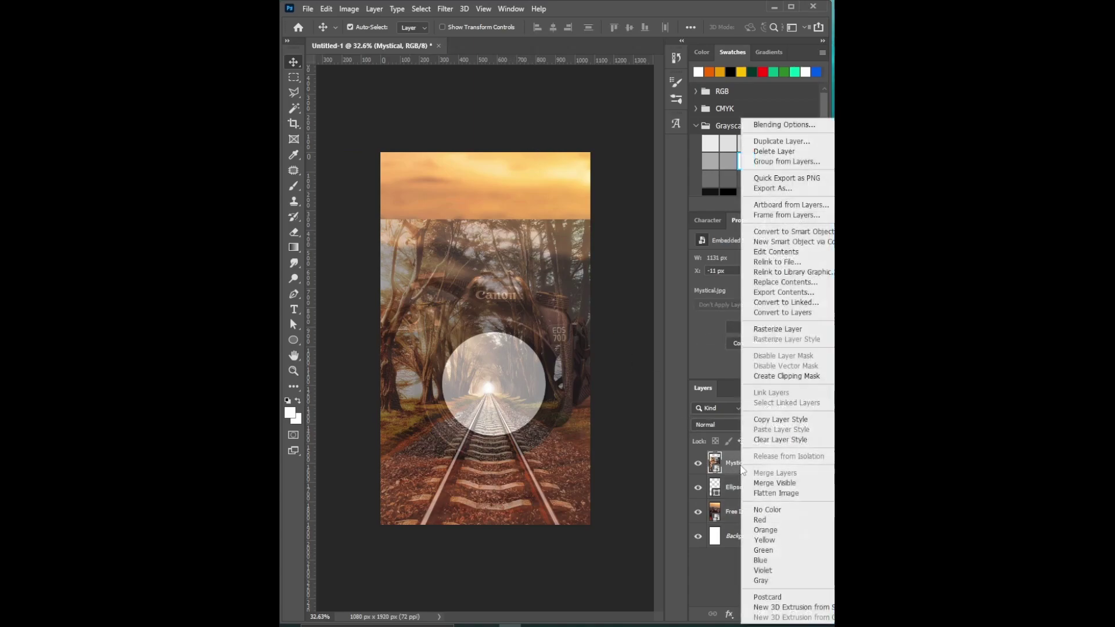
{"action": "left_click", "coordinate": [775, 376]}
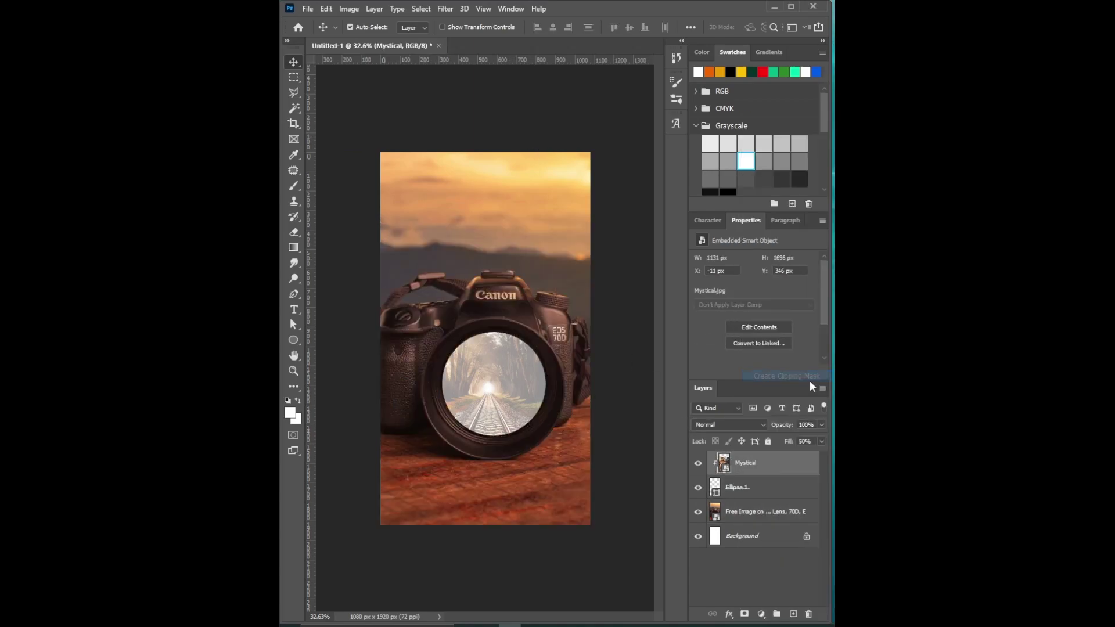
{"action": "left_click", "coordinate": [821, 442]}
{"action": "left_click", "coordinate": [819, 455]}
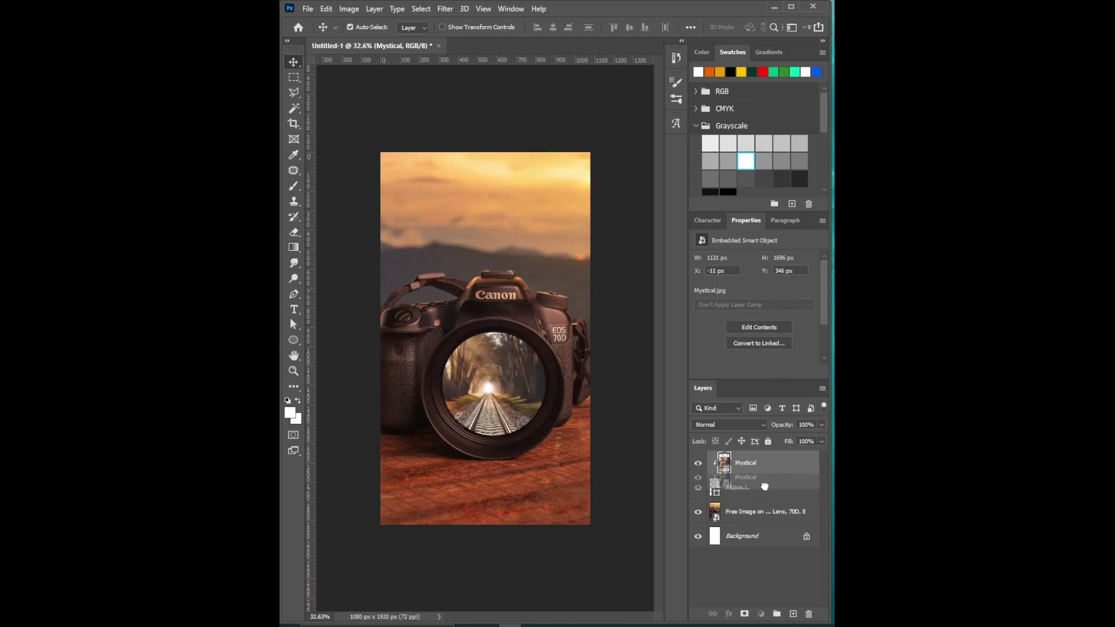
{"action": "left_click_drag", "start_coordinate": [748, 469], "coordinate": [795, 614]}
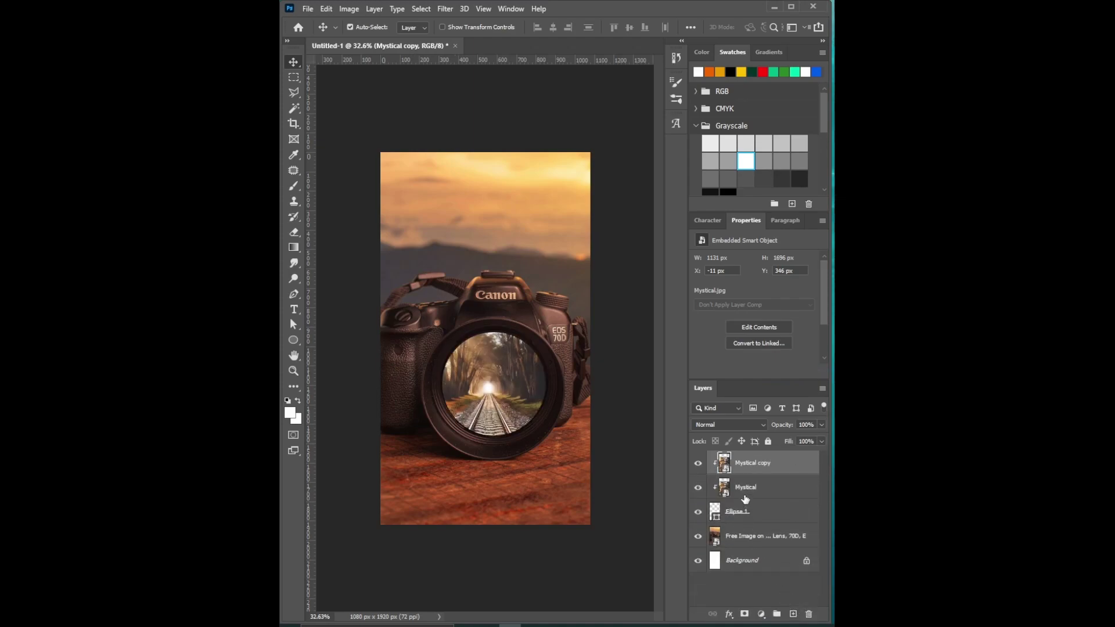
- Release Mystical copy from the clipping mask and set its fill to 47%
{"action": "right_click", "coordinate": [755, 464]}
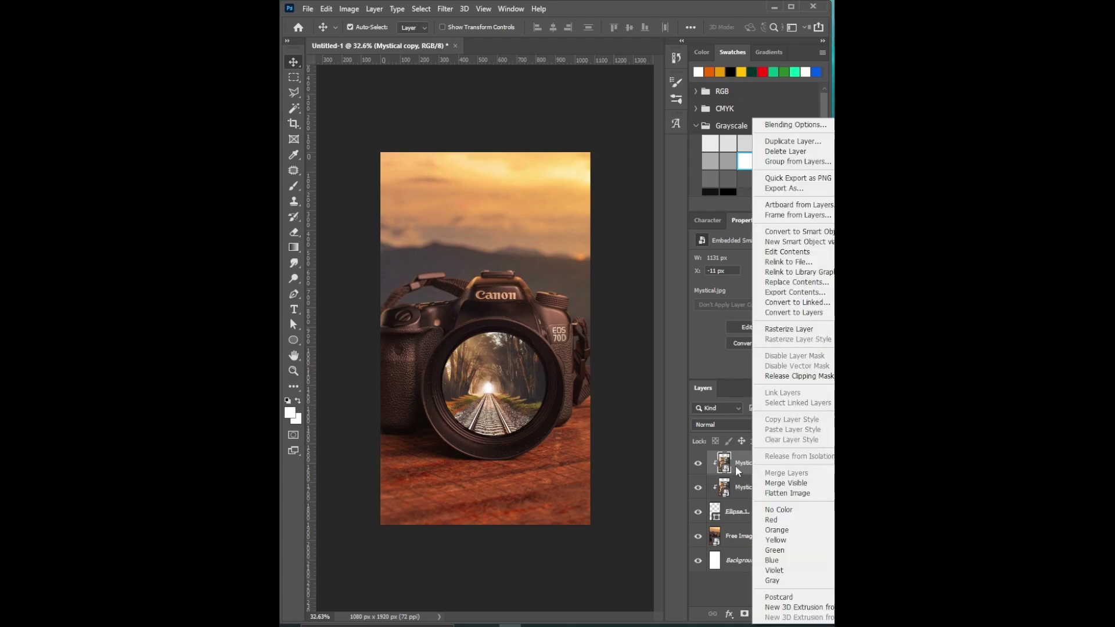
{"action": "right_click", "coordinate": [737, 467]}
{"action": "left_click", "coordinate": [772, 378]}
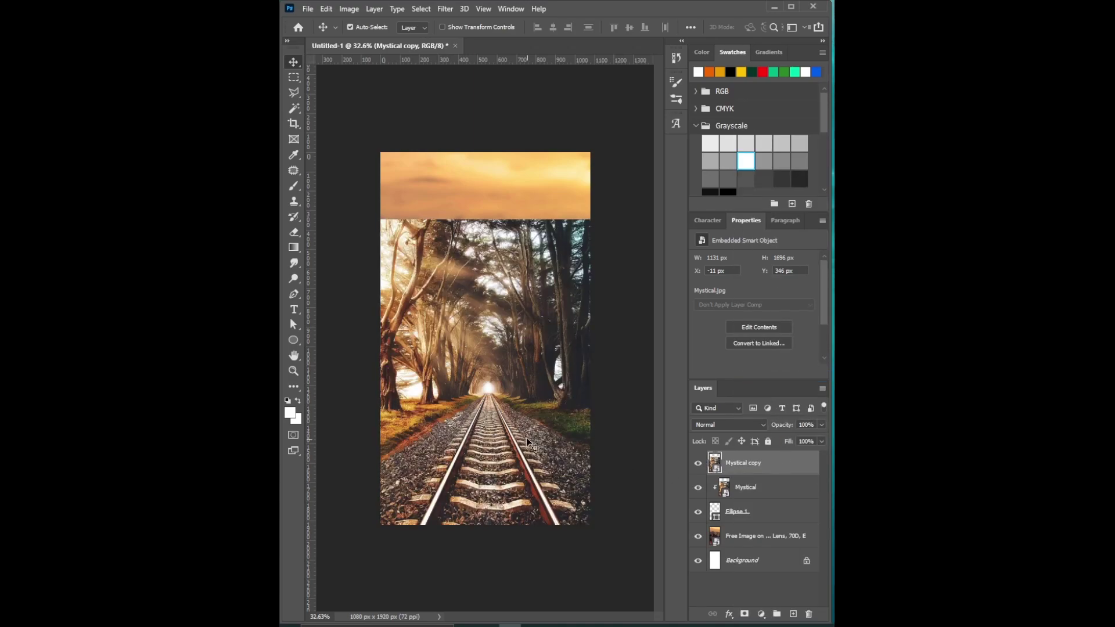
{"action": "left_click", "coordinate": [822, 442]}
{"action": "left_click_drag", "start_coordinate": [818, 455], "coordinate": [791, 455]}
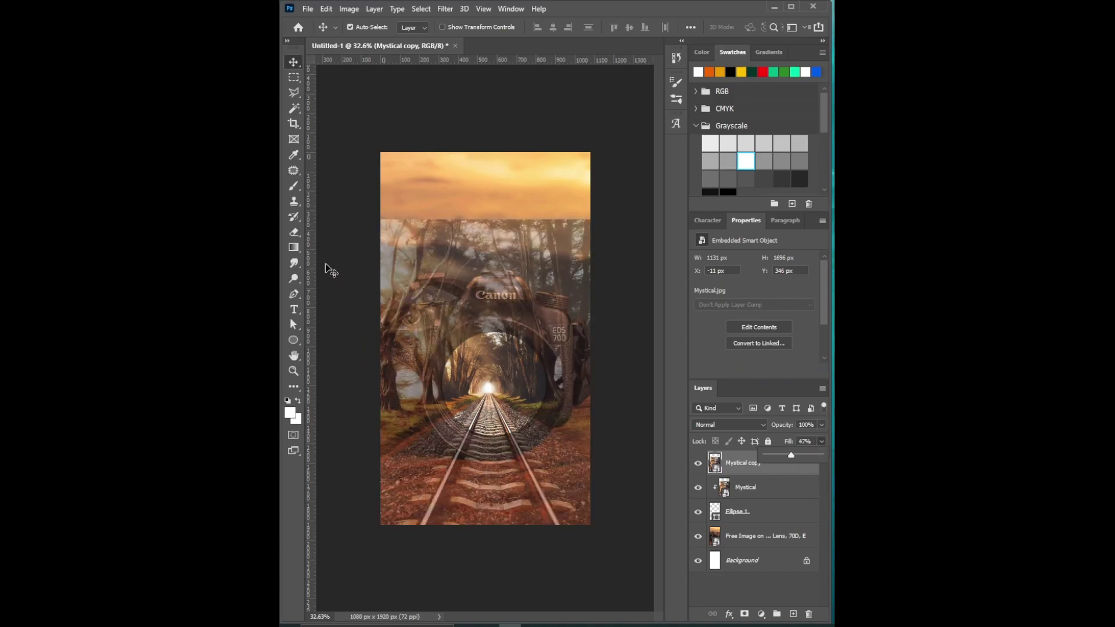
{"action": "left_click", "coordinate": [297, 97]}
{"action": "key", "text": "ctrl+0"}
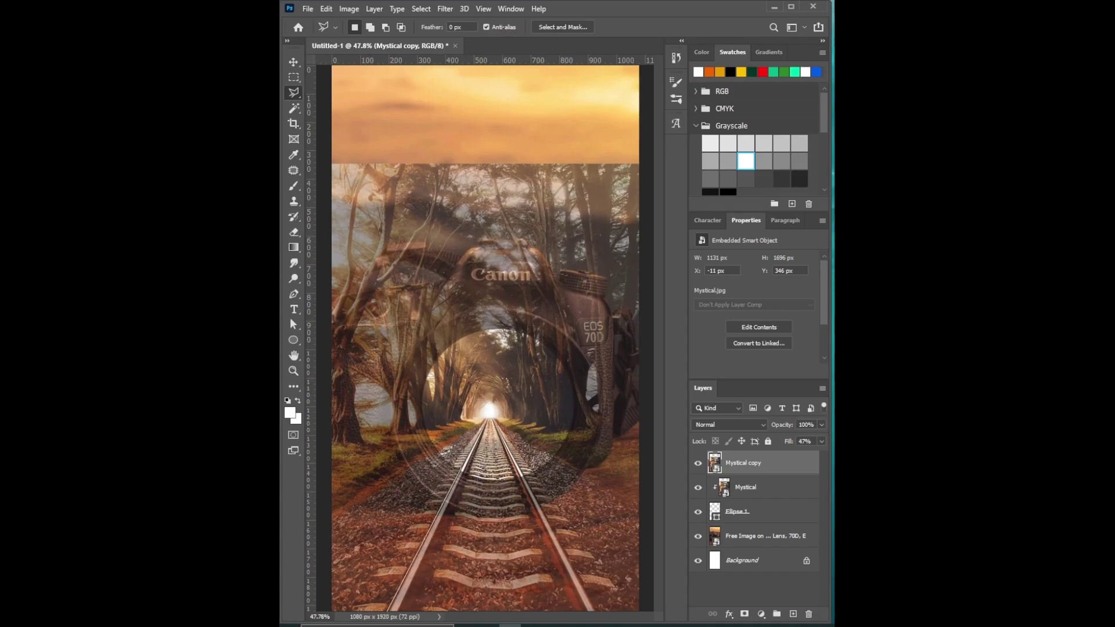
- Mask Mystical copy to a polygonal selection of the rails below the lens, at 100% fill
{"action": "key", "text": "ctrl+minus"}
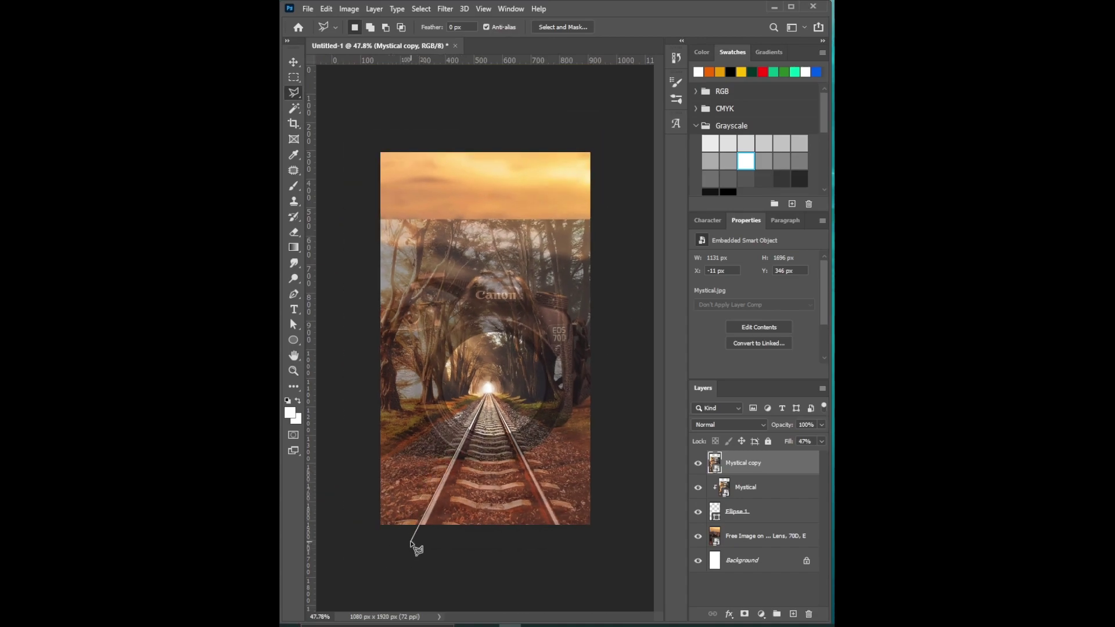
{"action": "left_click", "coordinate": [411, 541]}
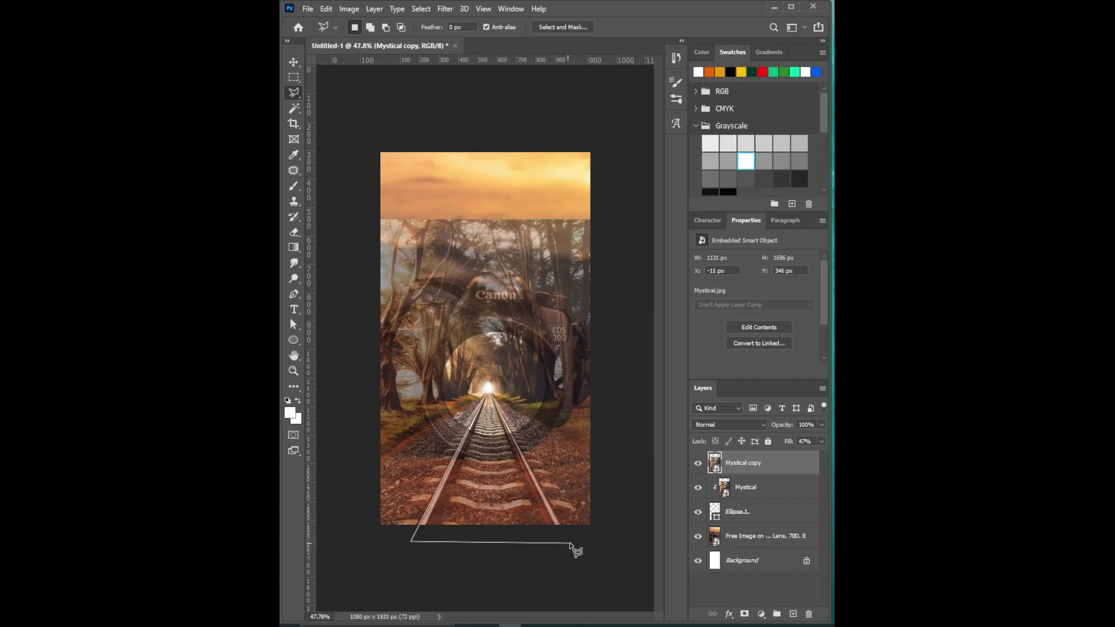
{"action": "left_click", "coordinate": [576, 543]}
{"action": "left_click", "coordinate": [473, 428]}
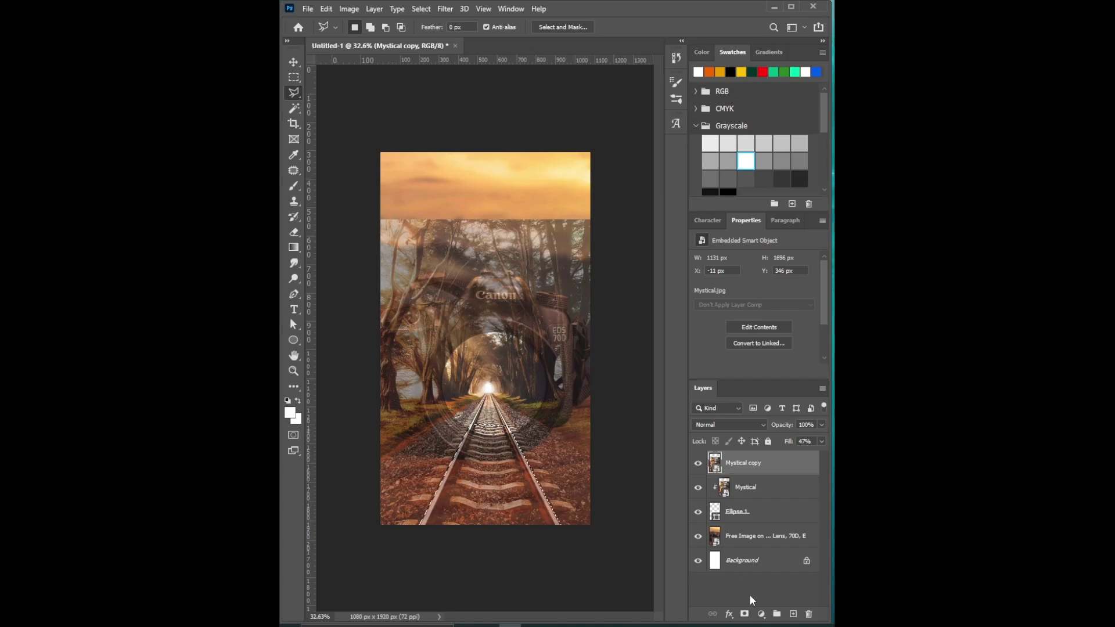
{"action": "left_click", "coordinate": [744, 614]}
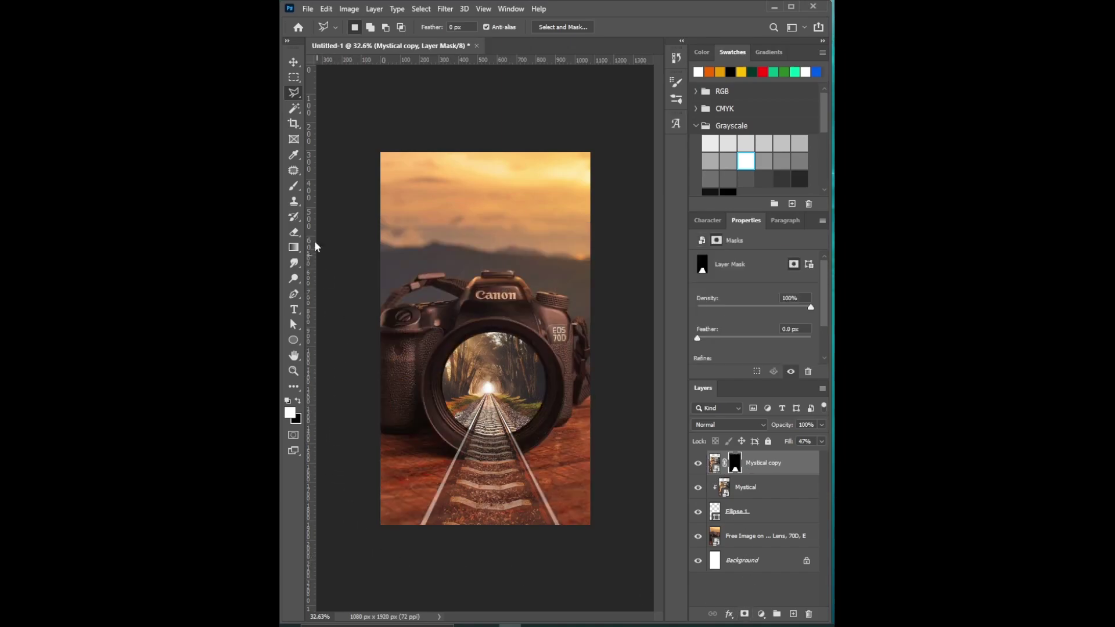
{"action": "left_click", "coordinate": [822, 441]}
{"action": "left_click_drag", "start_coordinate": [791, 455], "coordinate": [820, 455]}
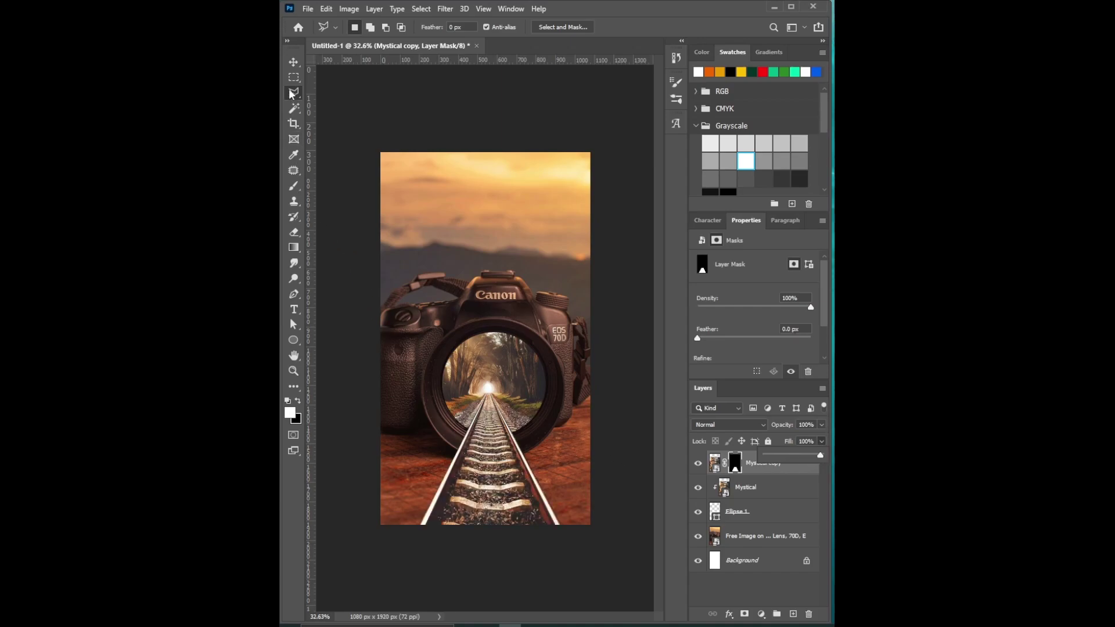
{"action": "left_click", "coordinate": [293, 62]}
{"action": "scroll", "coordinate": [455, 537], "scroll_direction": "up", "scroll_amount": 2}
- Draw a trapezoid polygonal-lasso selection around the railway tracks
{"action": "scroll", "coordinate": [455, 537], "scroll_direction": "down", "scroll_amount": 1}
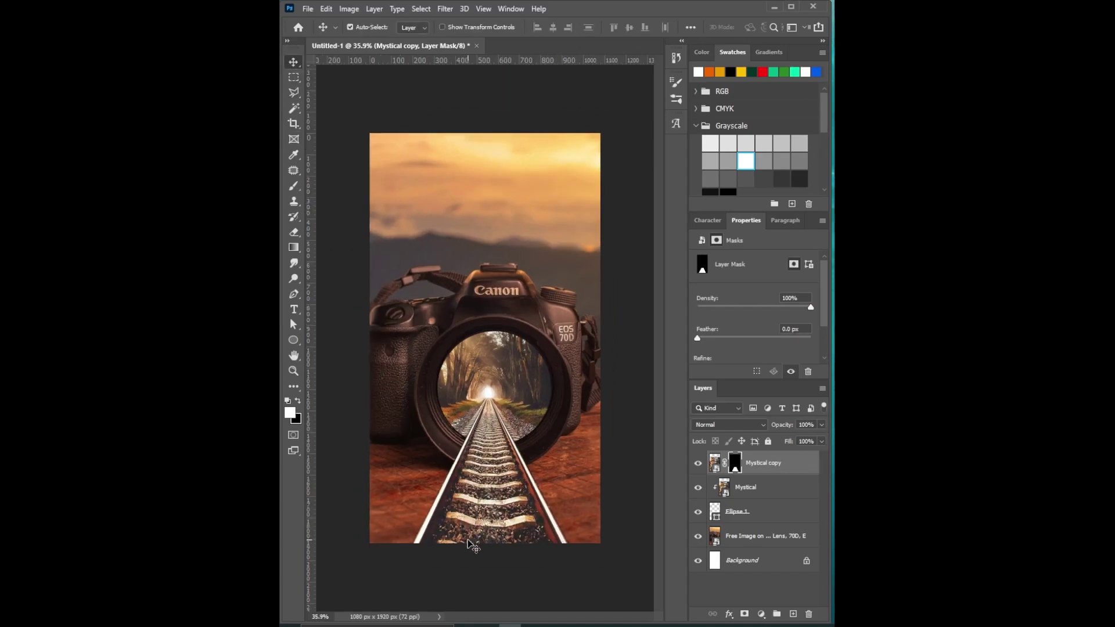
{"action": "left_click", "coordinate": [294, 92]}
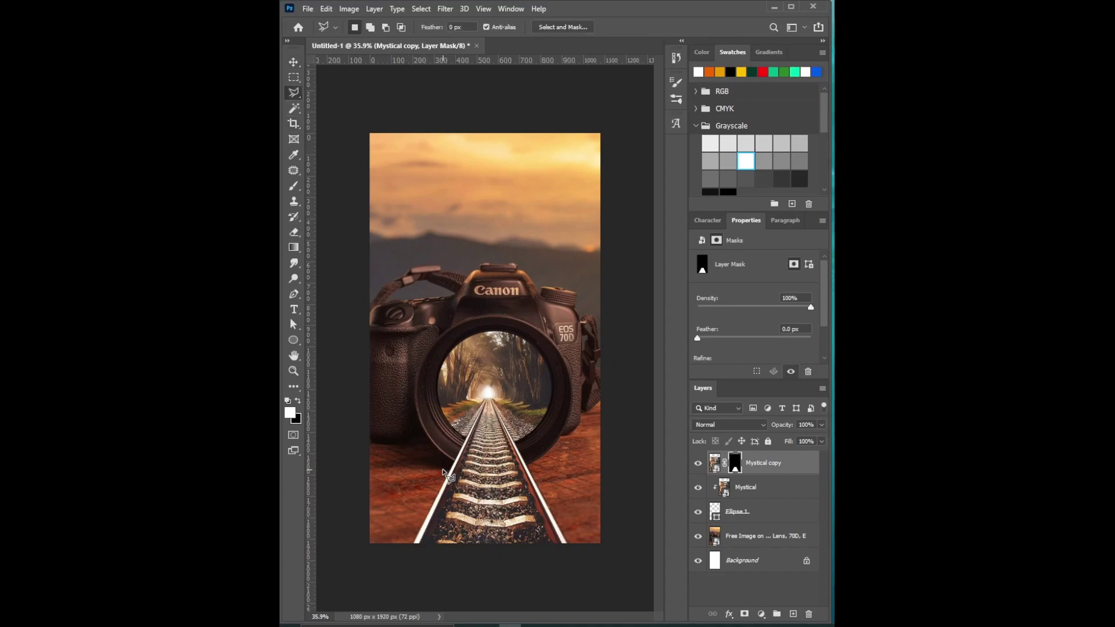
{"action": "left_click", "coordinate": [444, 471]}
{"action": "left_click", "coordinate": [414, 543]}
{"action": "left_click", "coordinate": [568, 544]}
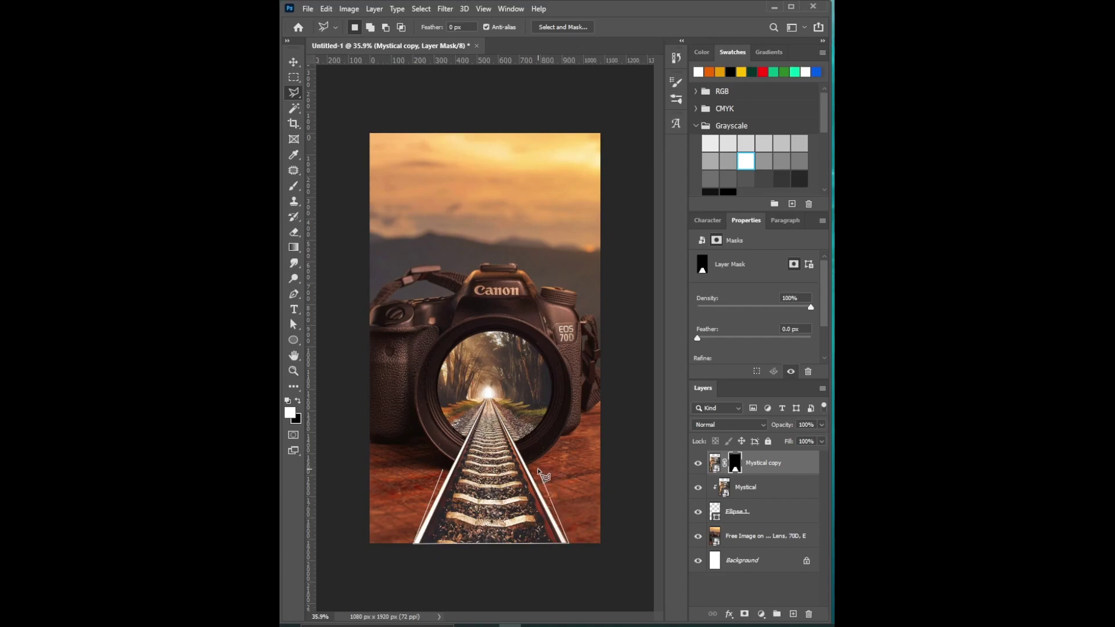
{"action": "left_click", "coordinate": [540, 469]}
{"action": "left_click", "coordinate": [443, 470]}
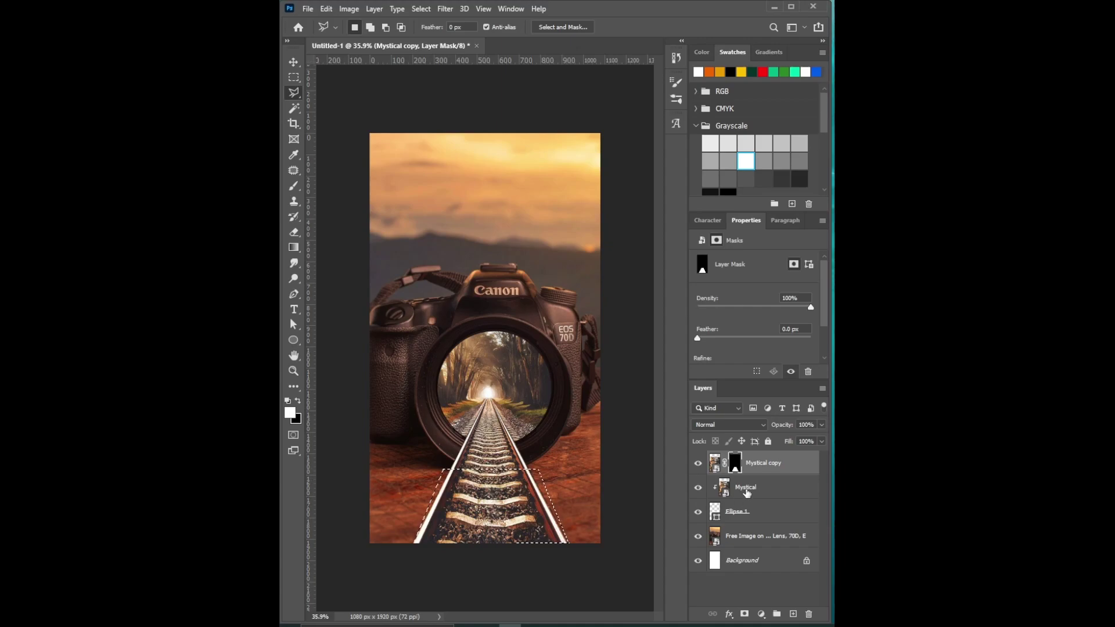
- Add Layer 1 above Mystical and fill the trapezoid selection with black
{"action": "left_click", "coordinate": [747, 491]}
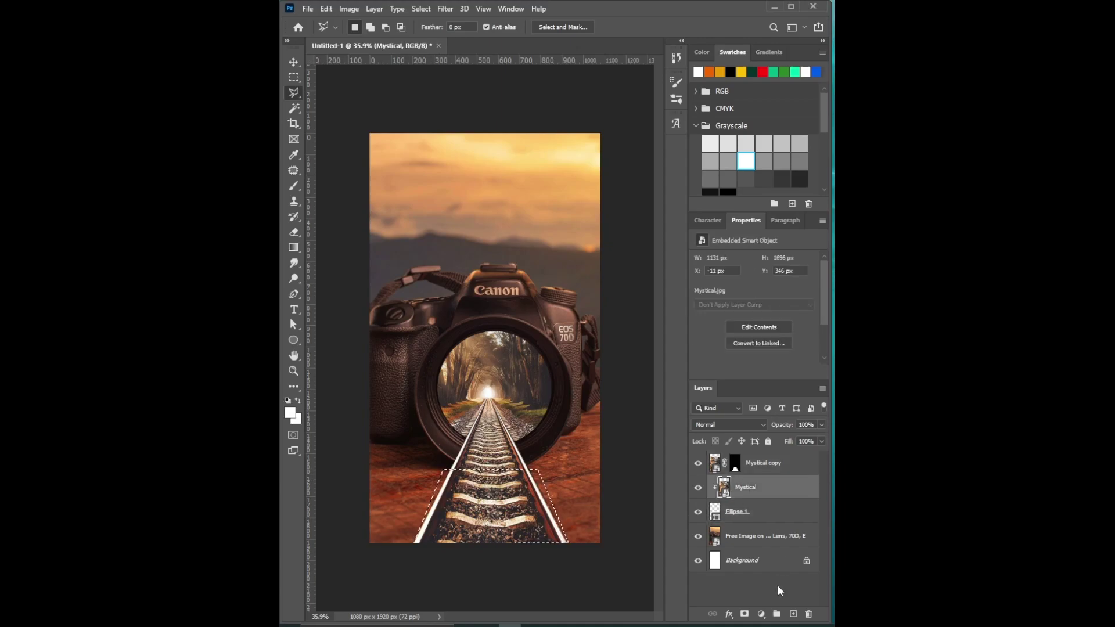
{"action": "left_click", "coordinate": [793, 614]}
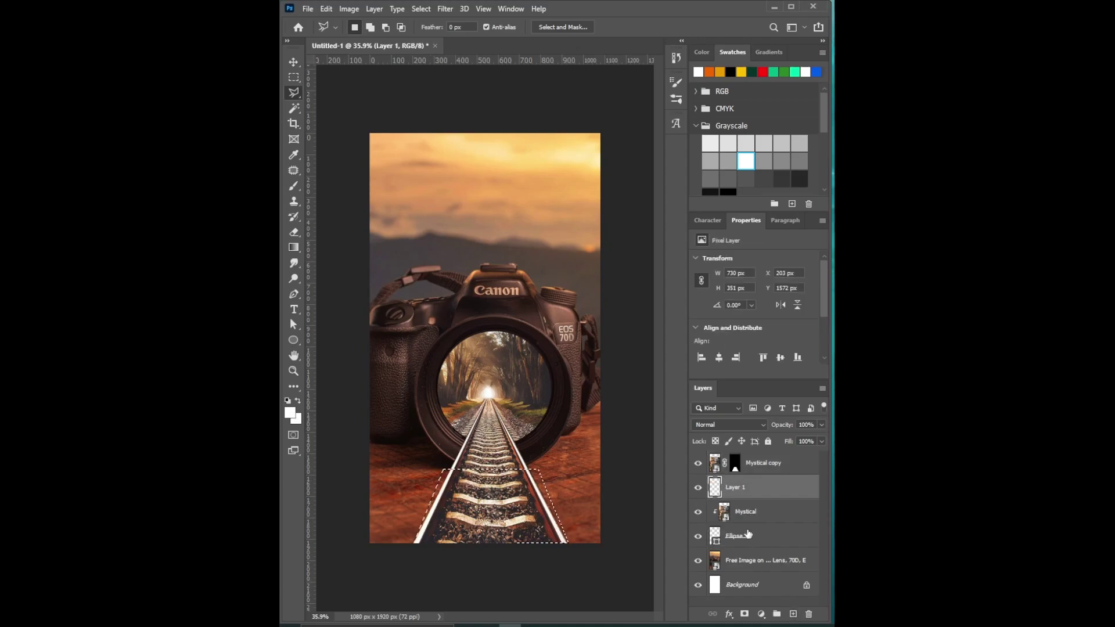
{"action": "right_click", "coordinate": [527, 511]}
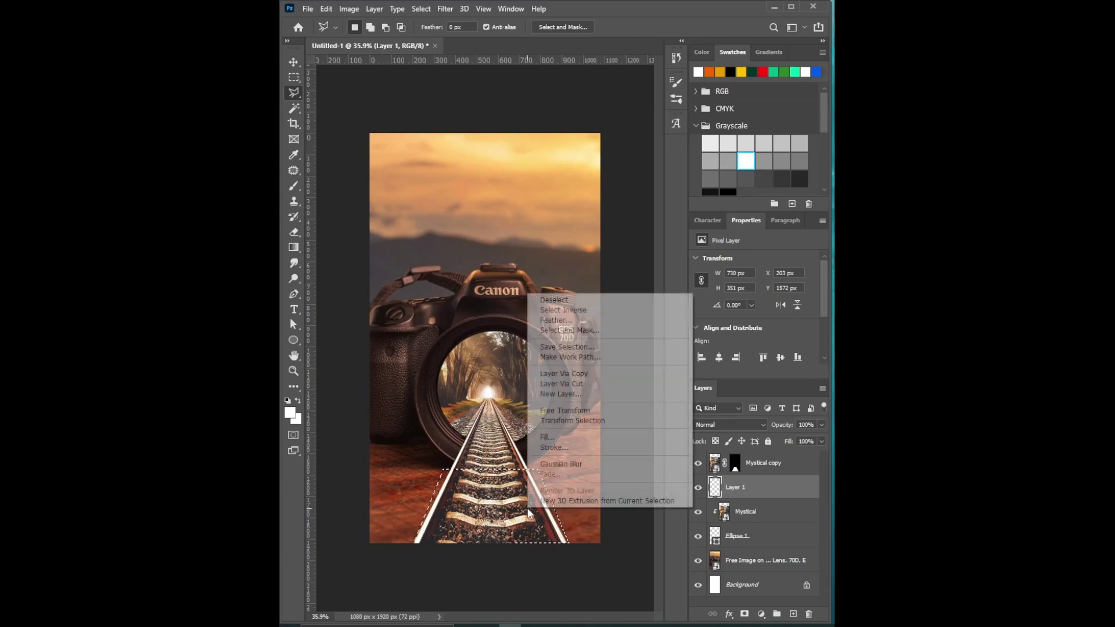
{"action": "left_click", "coordinate": [544, 437]}
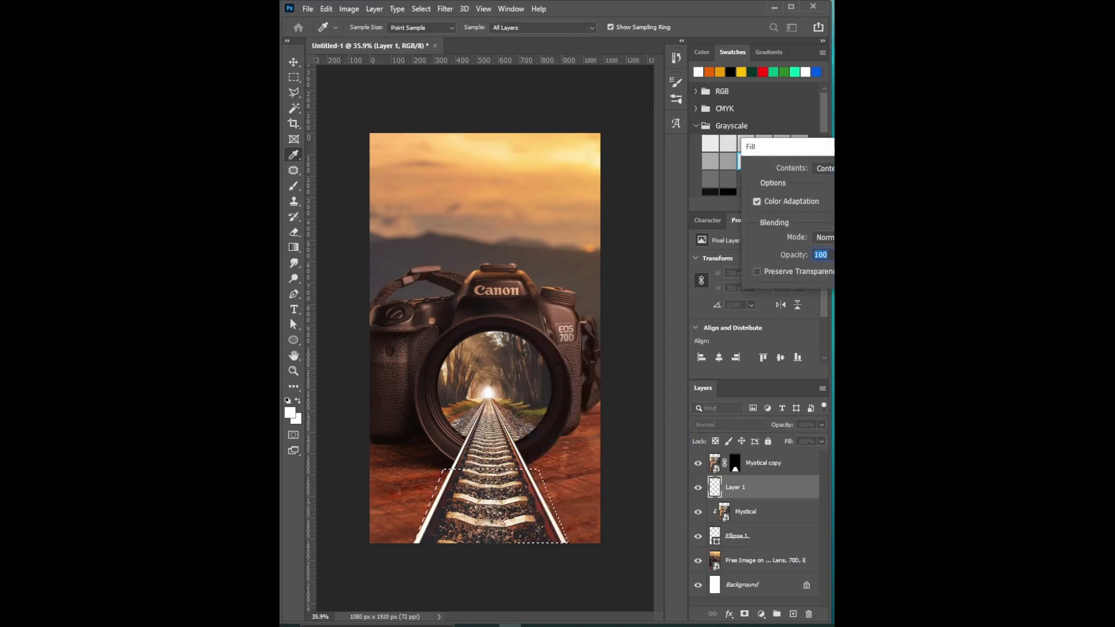
{"action": "left_click", "coordinate": [823, 168]}
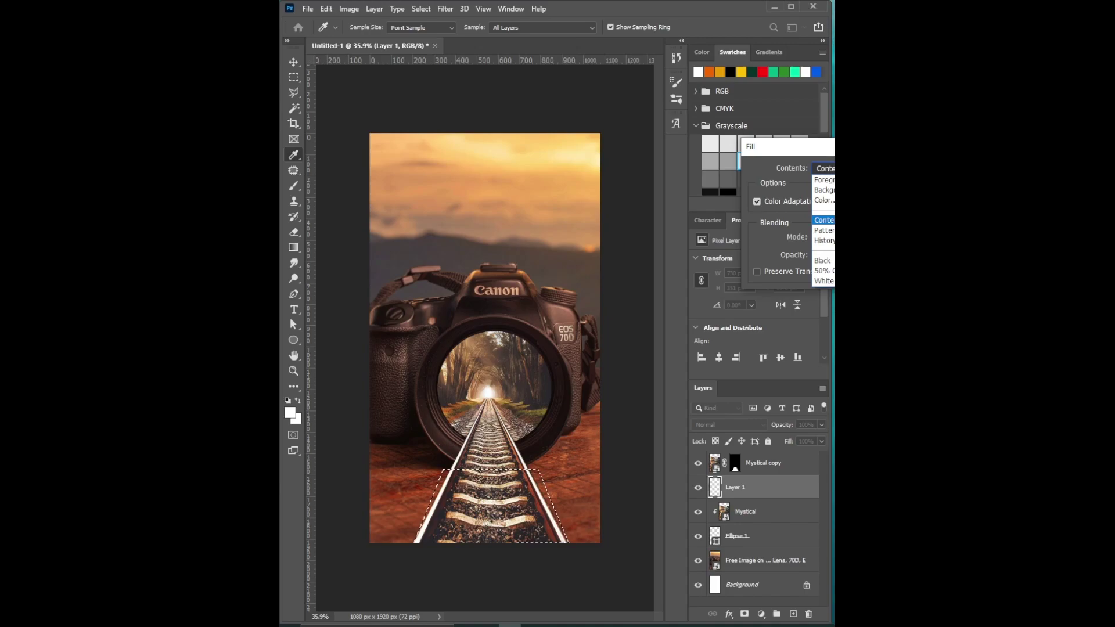
{"action": "left_click", "coordinate": [823, 260]}
{"action": "key", "text": "Return"}
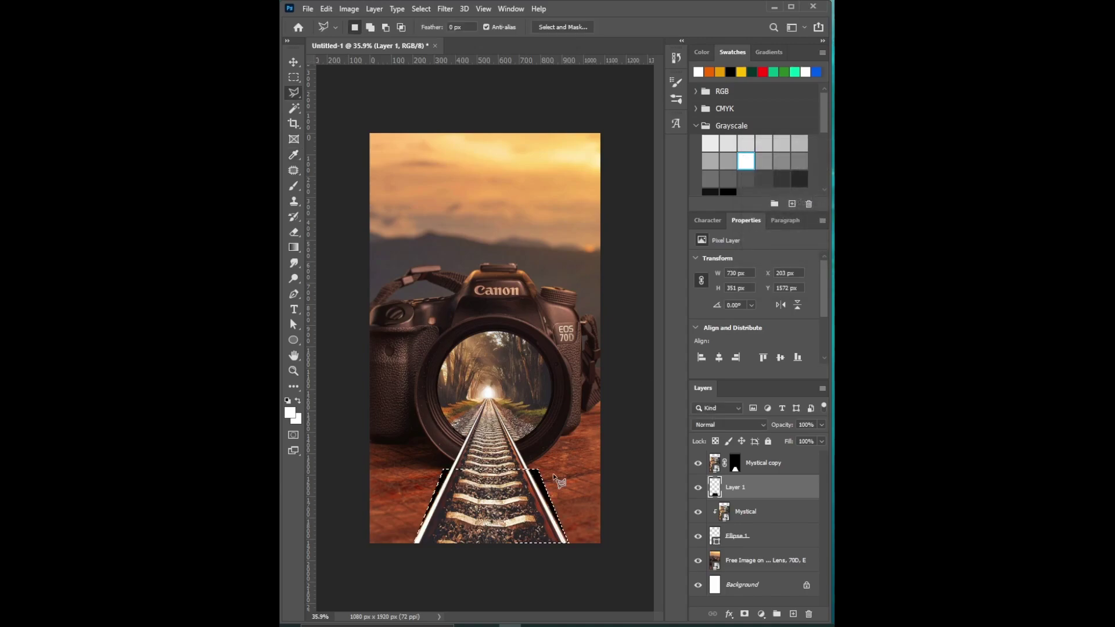
- Soften Layer 1's black shadow with a 23.5 px Gaussian Blur and deselect it
{"action": "left_click", "coordinate": [445, 9]}
{"action": "mouse_move", "coordinate": [452, 143]}
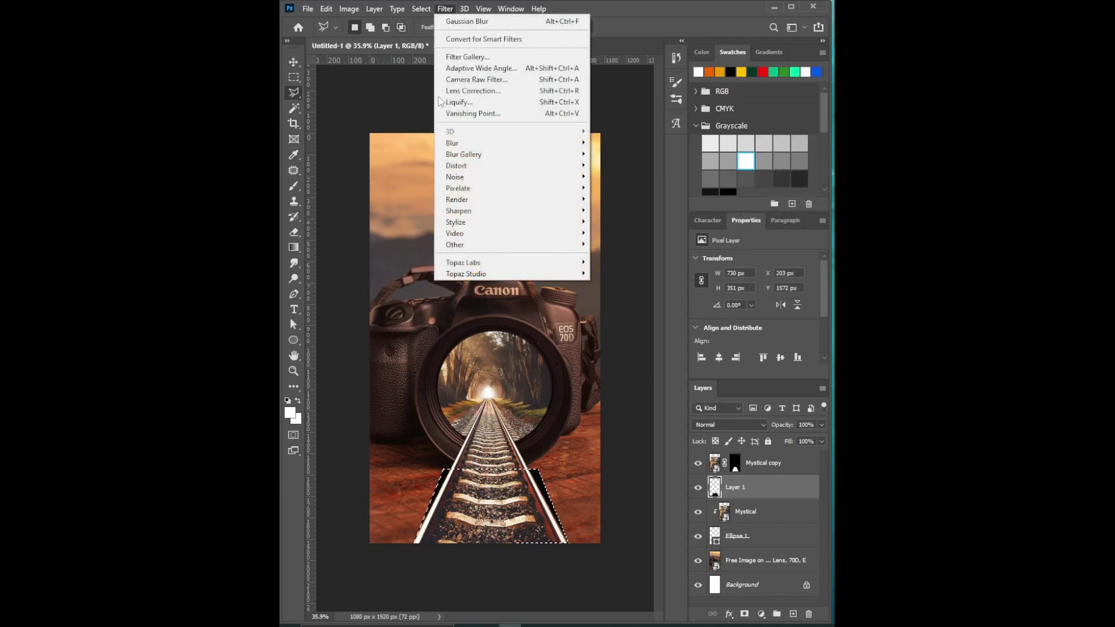
{"action": "left_click", "coordinate": [622, 188]}
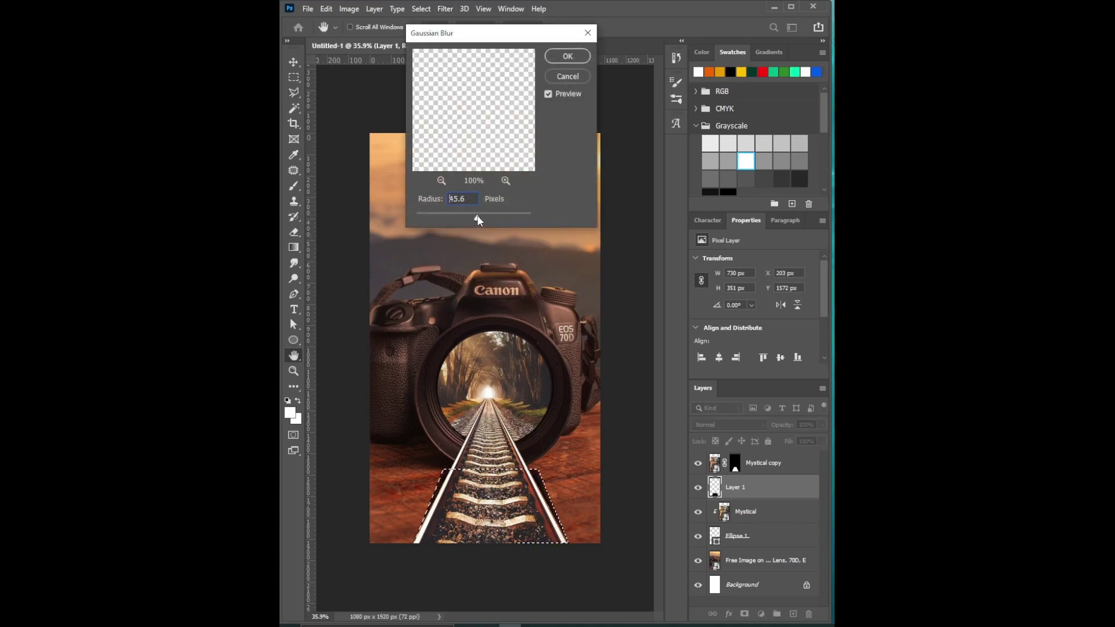
{"action": "left_click_drag", "start_coordinate": [470, 216], "coordinate": [478, 218]}
{"action": "key", "text": "Return"}
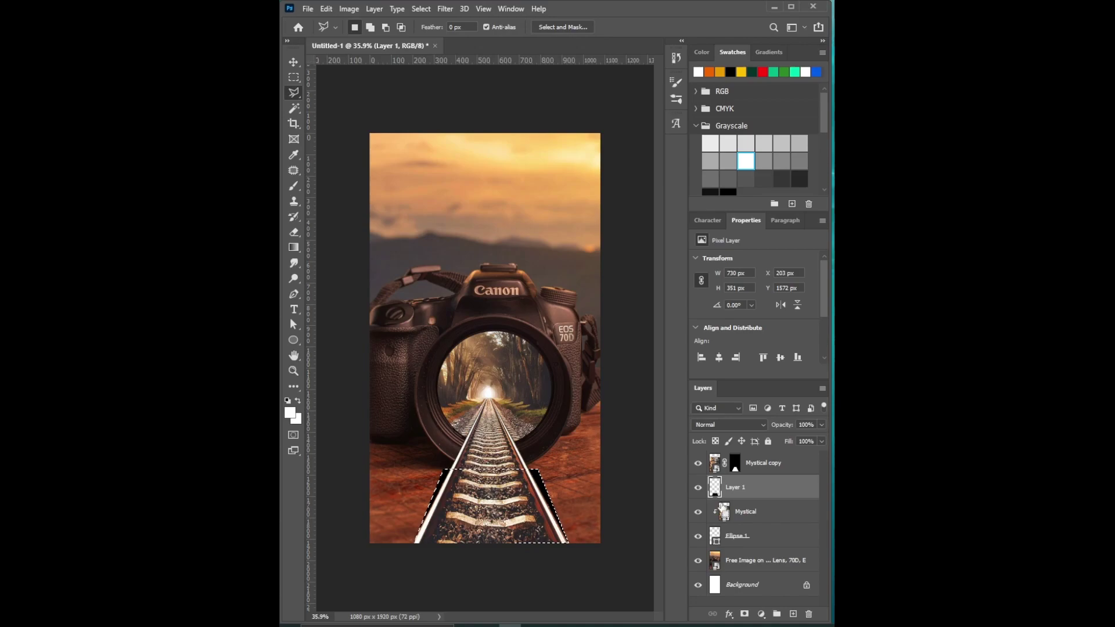
{"action": "key", "text": "ctrl+d"}
{"action": "left_click", "coordinate": [445, 9]}
{"action": "mouse_move", "coordinate": [452, 143]}
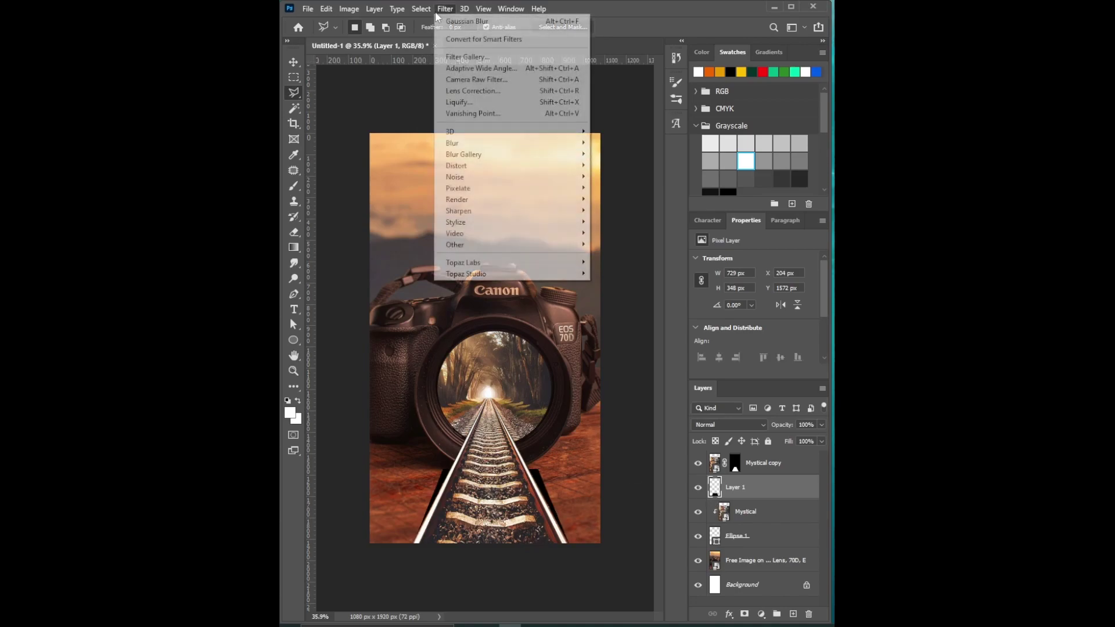
{"action": "left_click", "coordinate": [615, 188]}
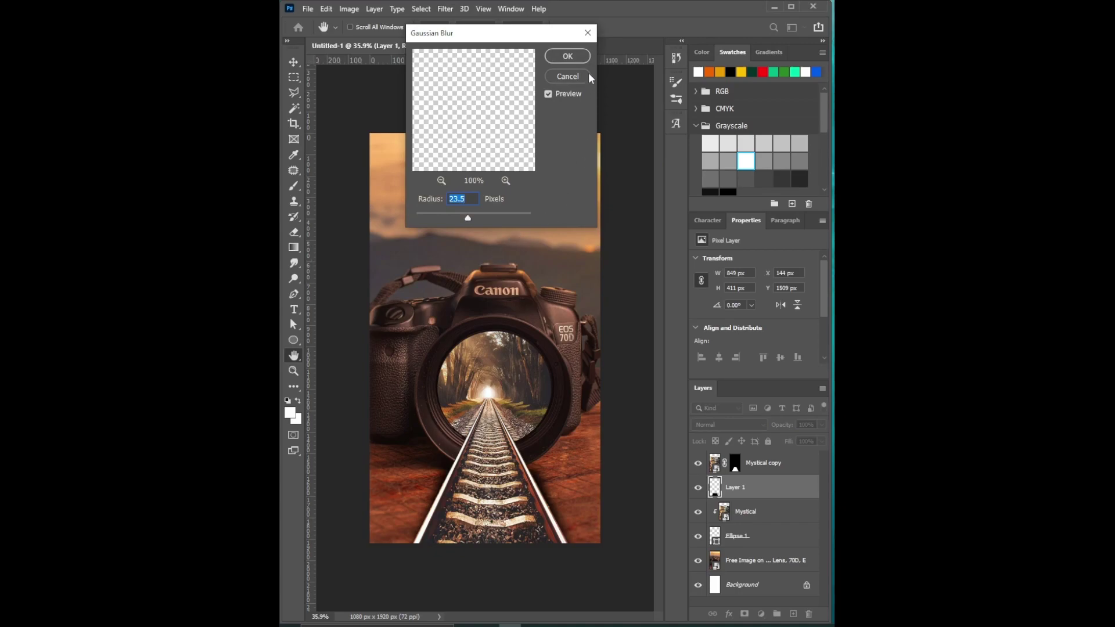
{"action": "left_click", "coordinate": [568, 56]}
{"action": "key", "text": "ctrl+0"}
{"action": "key", "text": "ctrl+plus"}
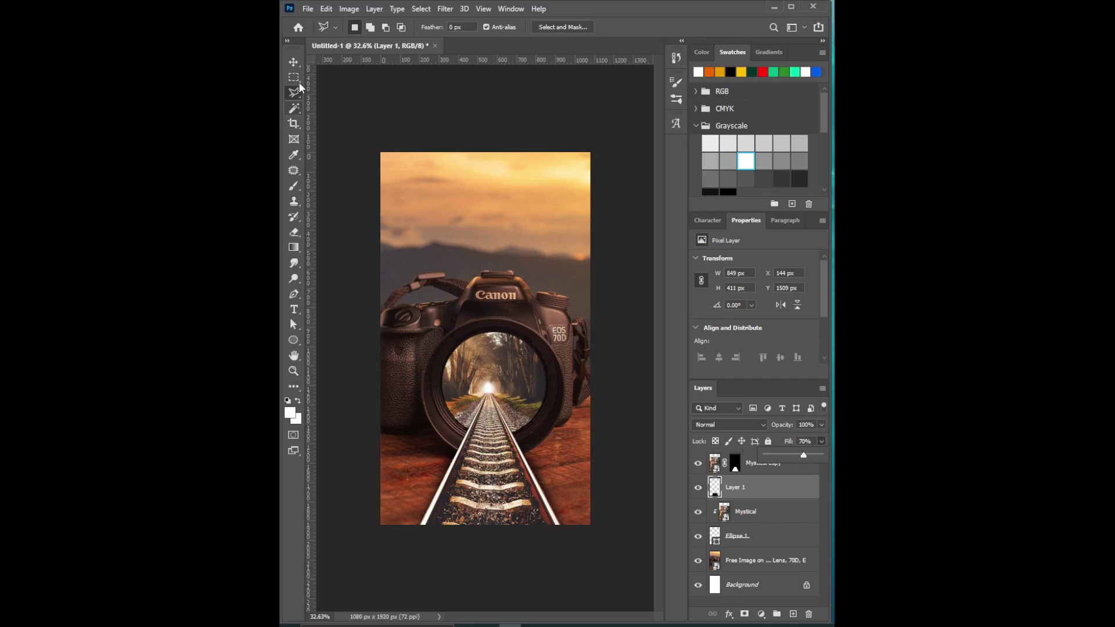
{"action": "left_click", "coordinate": [293, 61]}
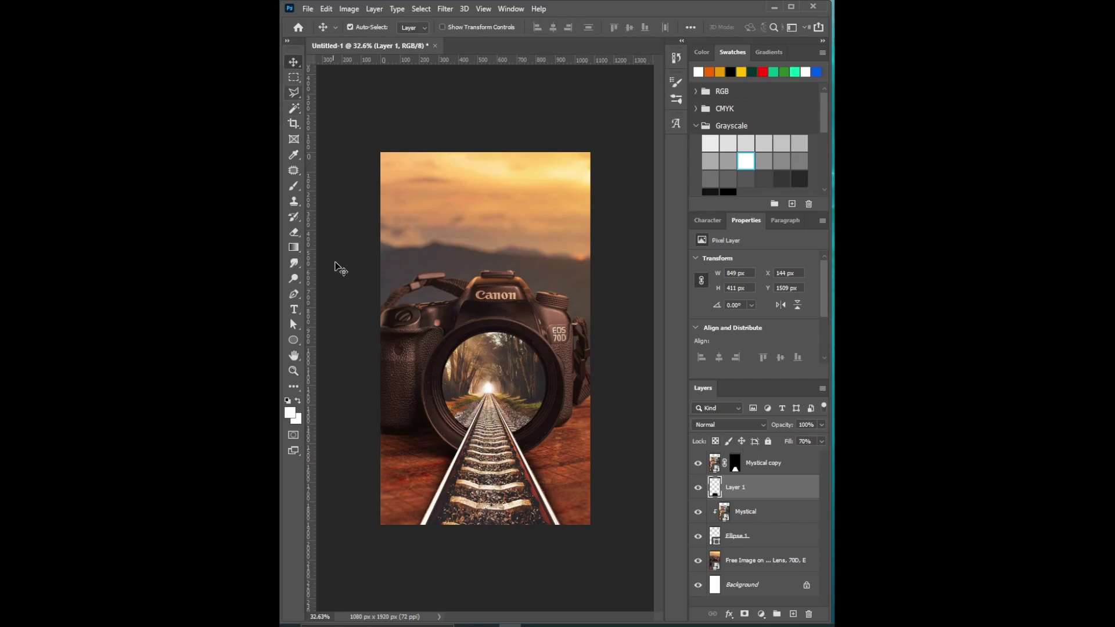
- Add an Inner Shadow at 79% opacity to the Ellipse 1 lens circle
{"action": "left_click", "coordinate": [515, 387]}
{"action": "left_click_drag", "start_coordinate": [760, 546], "coordinate": [760, 568]}
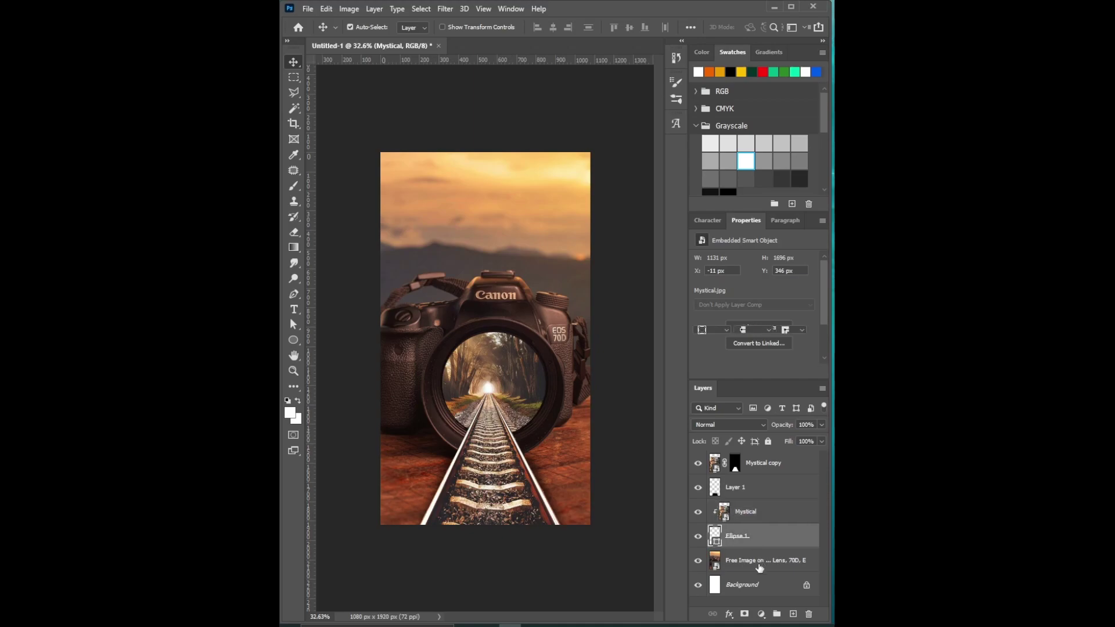
{"action": "left_click", "coordinate": [729, 614]}
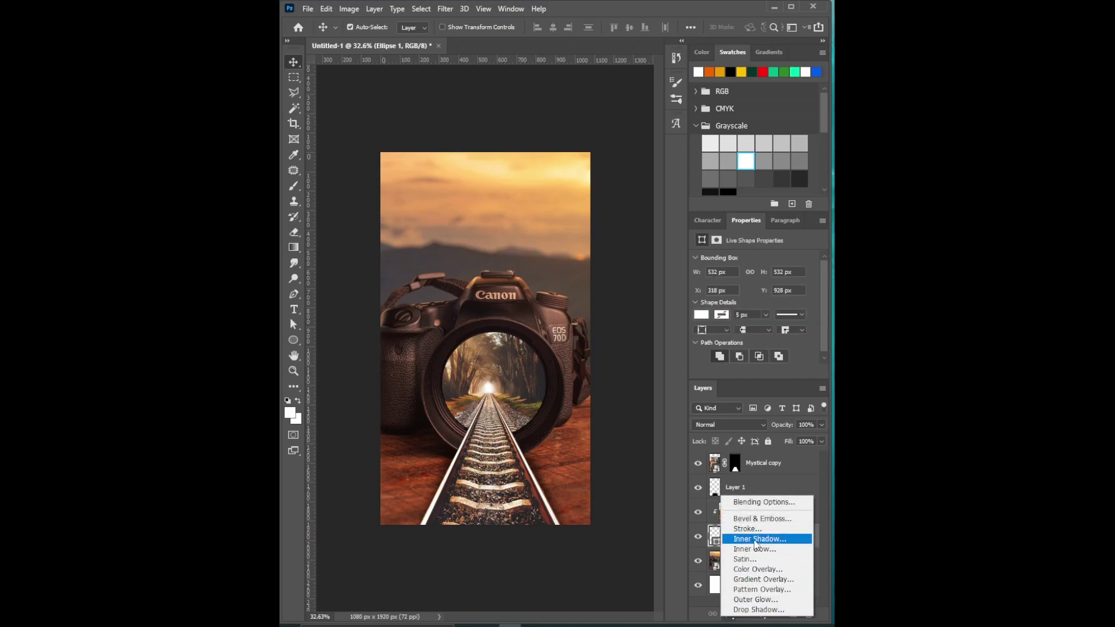
{"action": "left_click", "coordinate": [577, 485]}
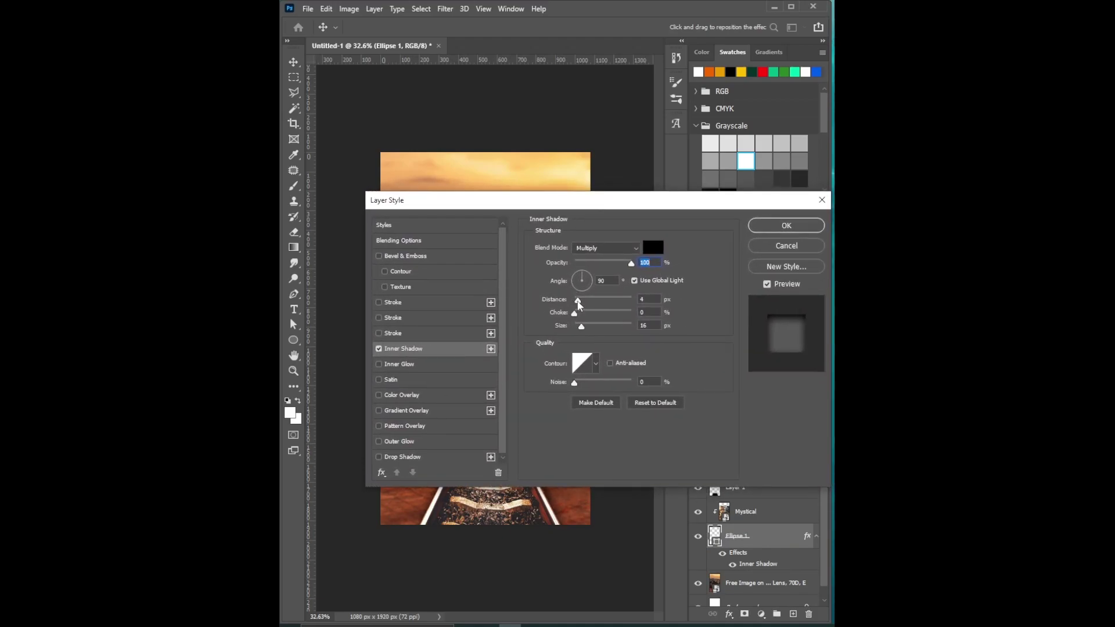
{"action": "left_click", "coordinate": [578, 300]}
{"action": "left_click_drag", "start_coordinate": [631, 264], "coordinate": [621, 265]}
{"action": "left_click", "coordinate": [778, 226]}
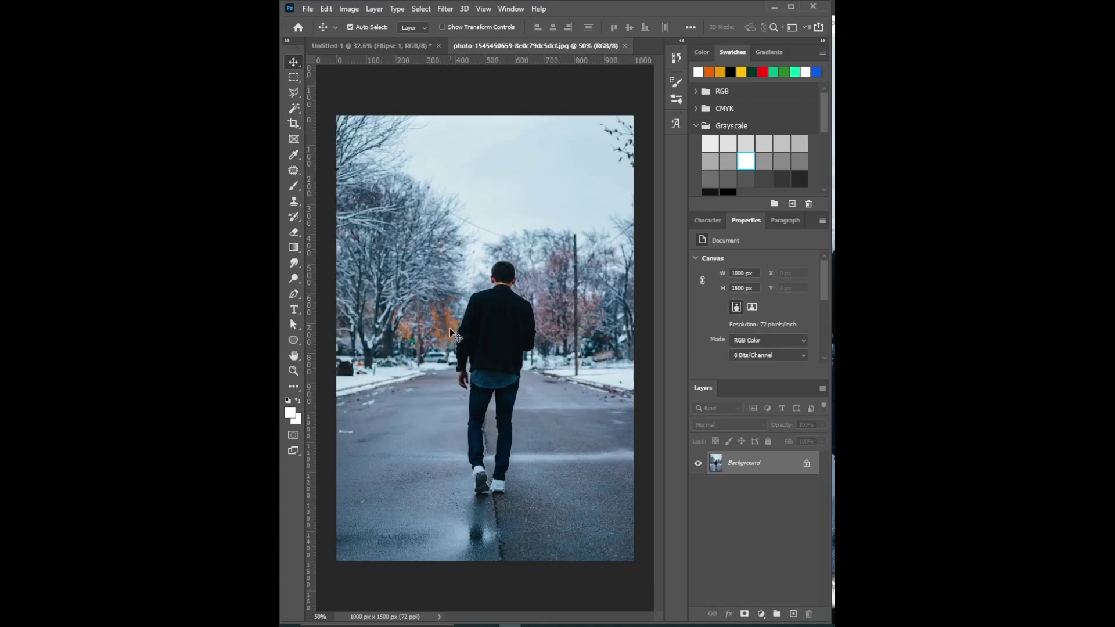
- Unlock the street photo's layer, remove its background around the man, and drag him to Untitled-1
{"action": "left_click", "coordinate": [807, 465]}
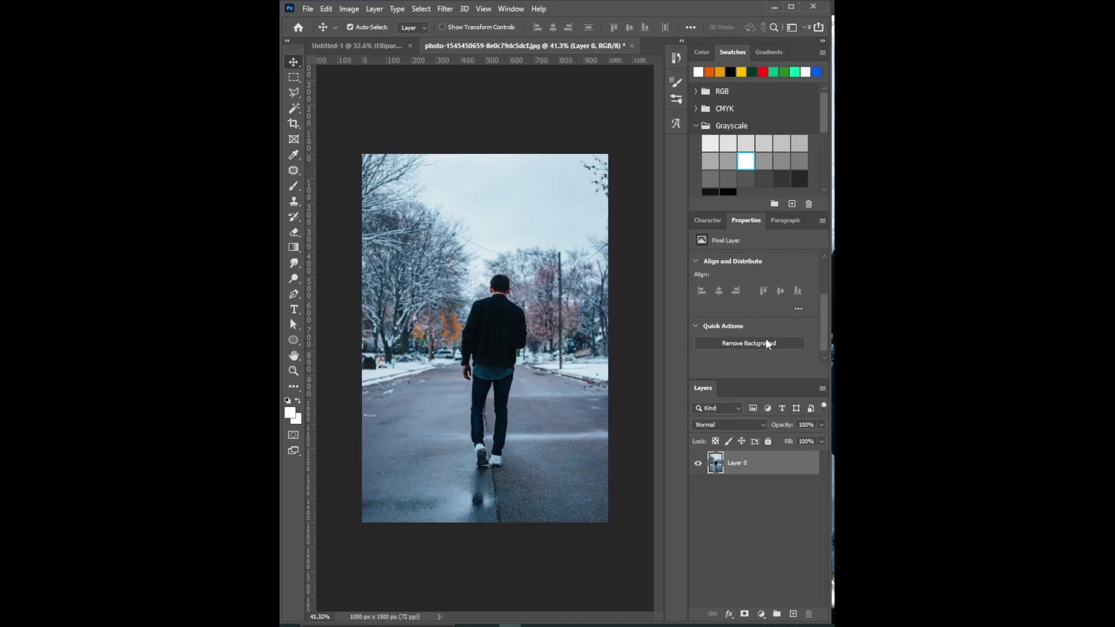
{"action": "left_click", "coordinate": [763, 344]}
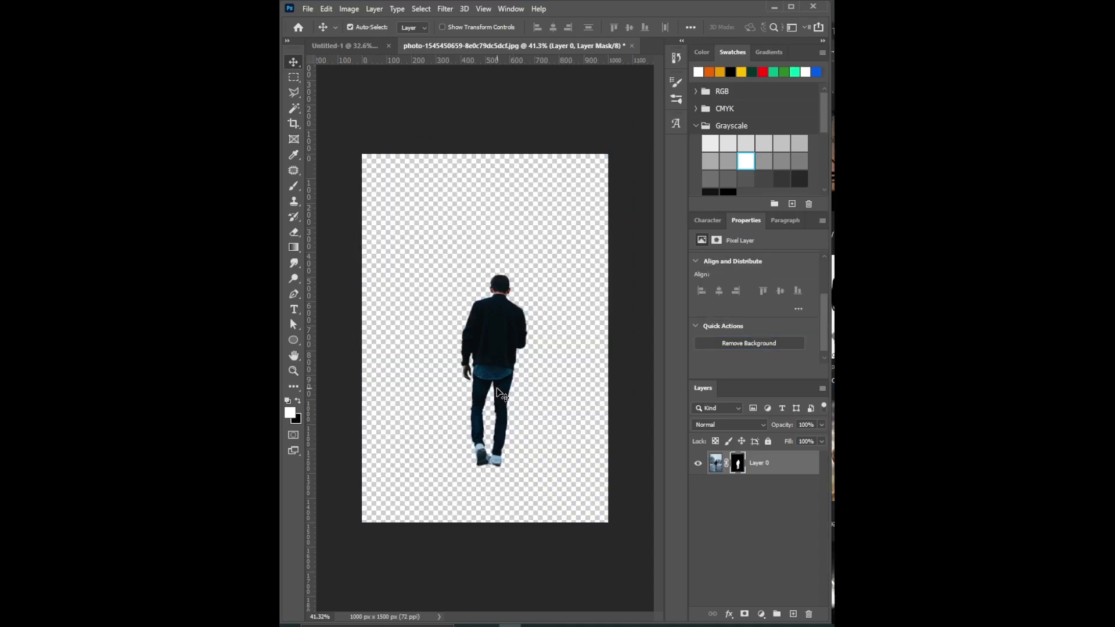
{"action": "key", "text": "ctrl+plus"}
{"action": "key", "text": "ctrl+plus"}
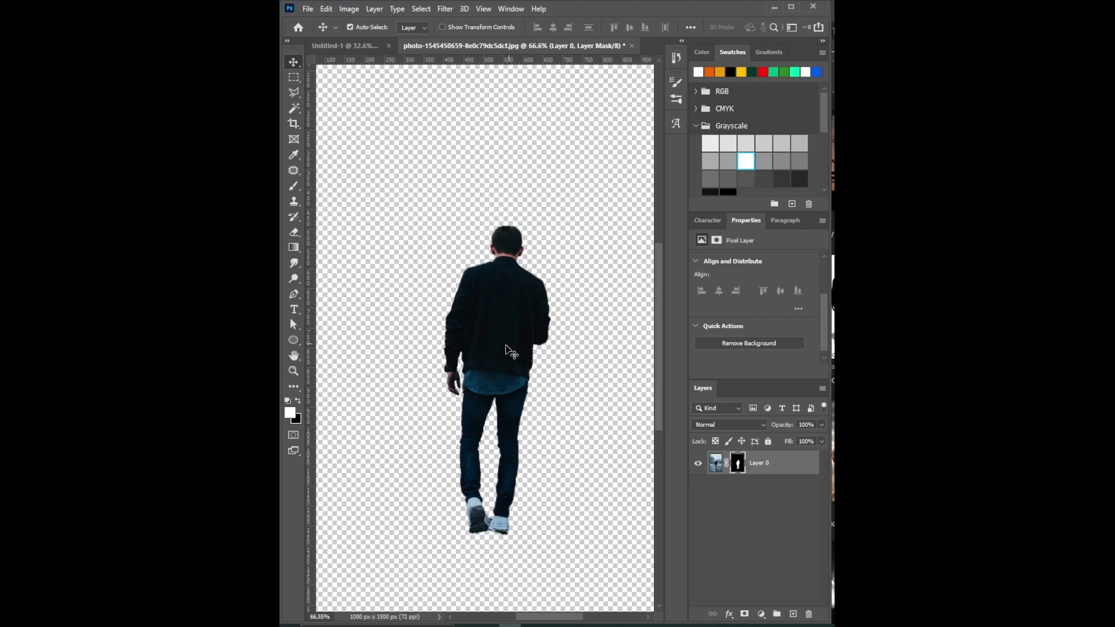
{"action": "left_click_drag", "start_coordinate": [507, 346], "coordinate": [486, 418]}
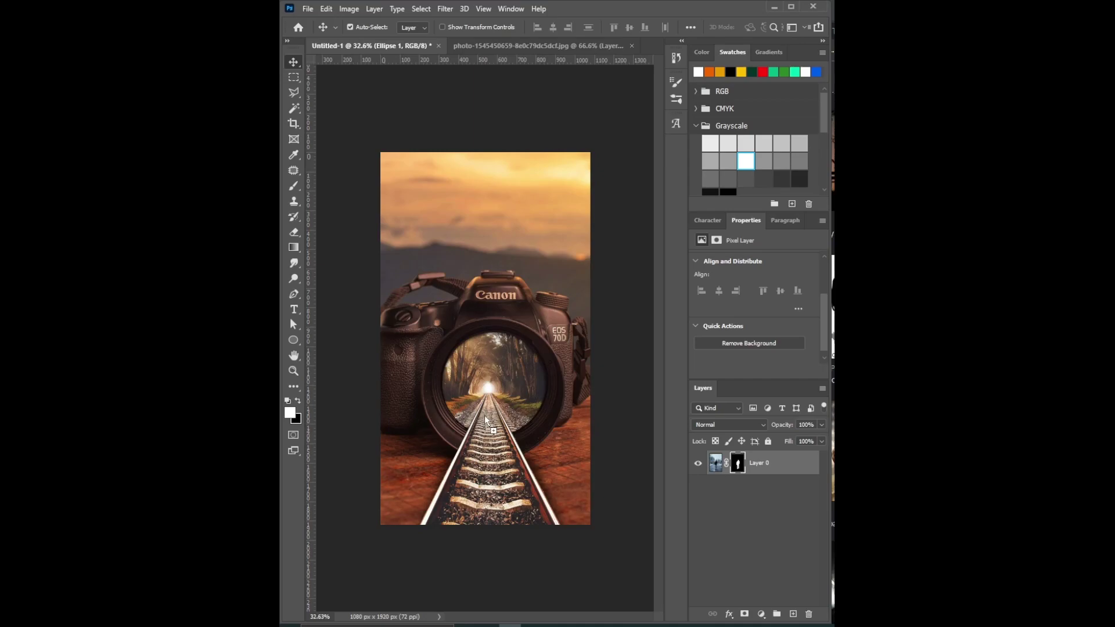
- Place the man on the tracks as Layer 2, scaled to 69.76%, with his mask applied
{"action": "left_click_drag", "start_coordinate": [486, 418], "coordinate": [497, 473]}
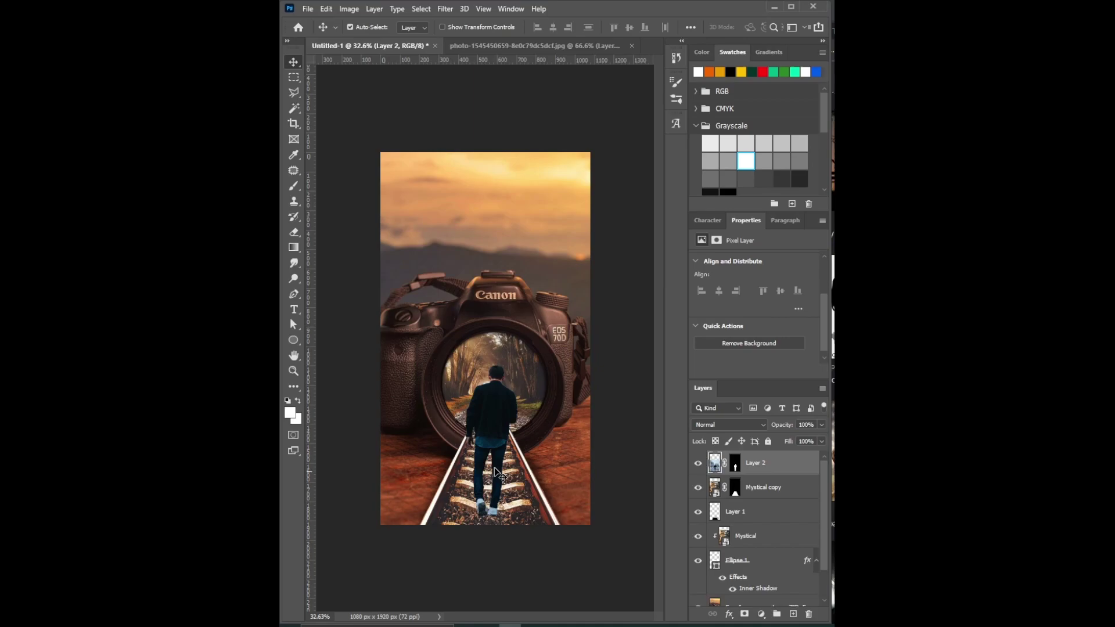
{"action": "left_click", "coordinate": [445, 27]}
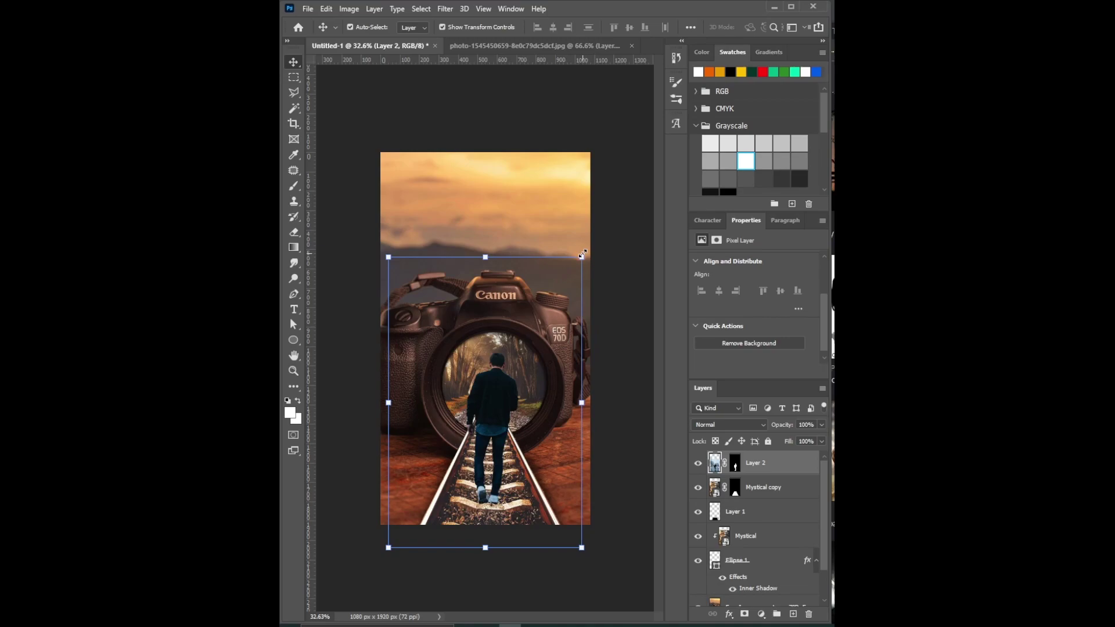
{"action": "left_click_drag", "start_coordinate": [582, 253], "coordinate": [552, 310]}
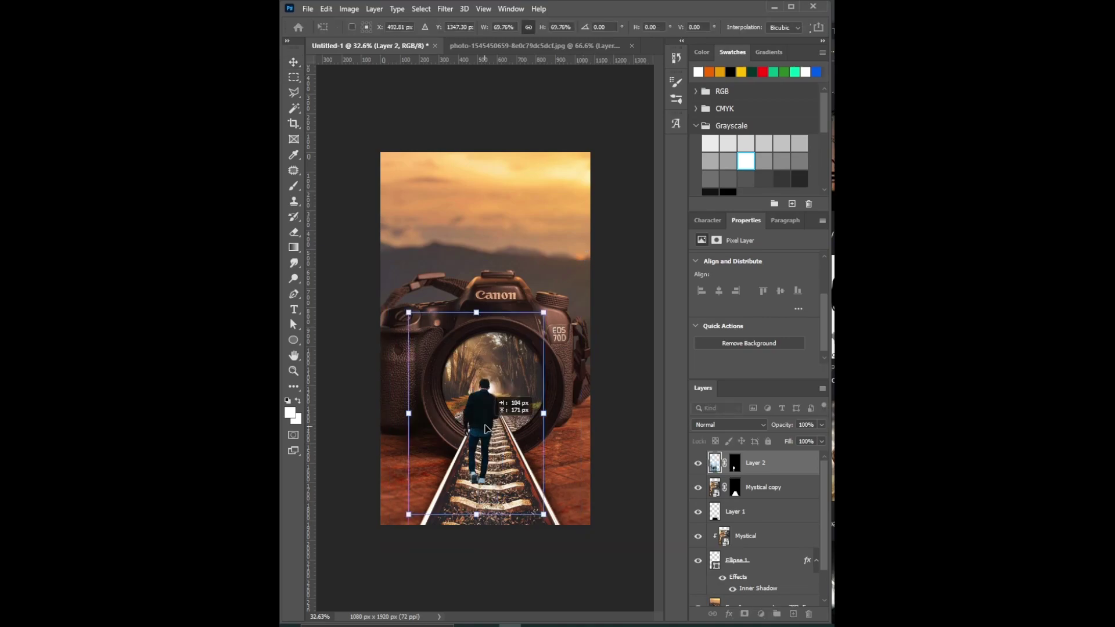
{"action": "left_click", "coordinate": [559, 102]}
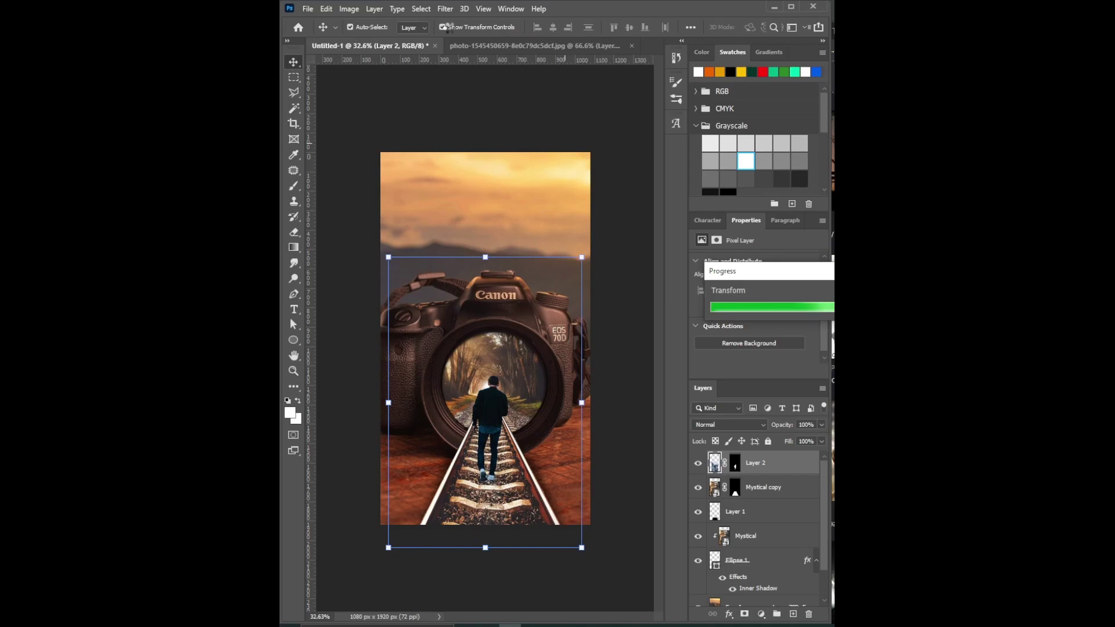
{"action": "left_click_drag", "start_coordinate": [736, 463], "coordinate": [723, 484]}
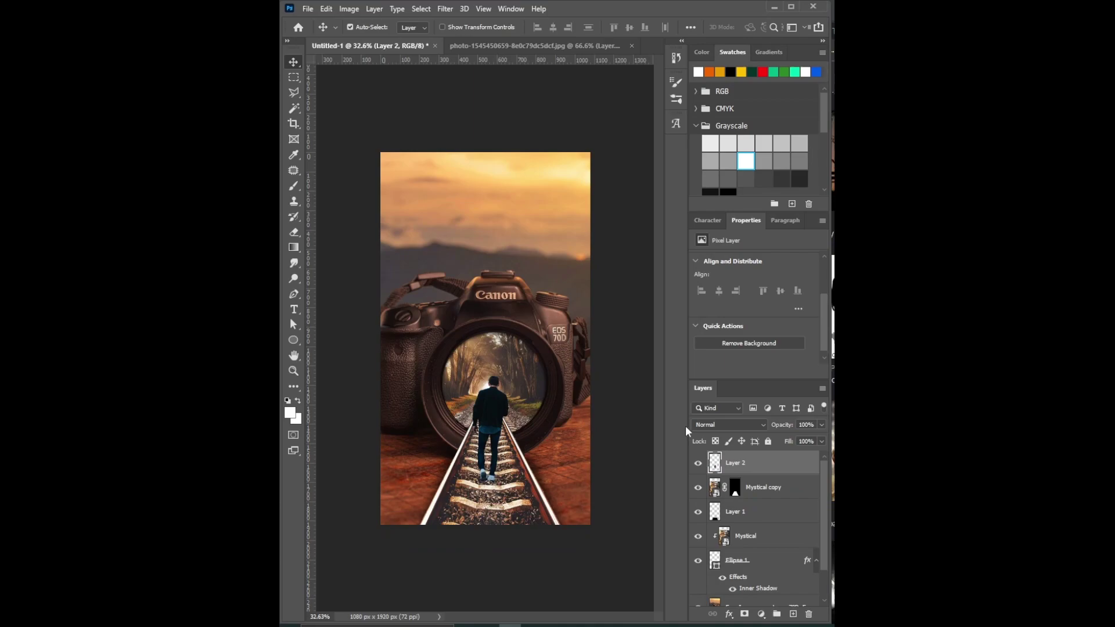
- Create an empty Layer 3 above Mystical copy and load Layer 2's outline as a selection
{"action": "left_click", "coordinate": [784, 492]}
{"action": "key", "text": "ctrl+shift+alt+n"}
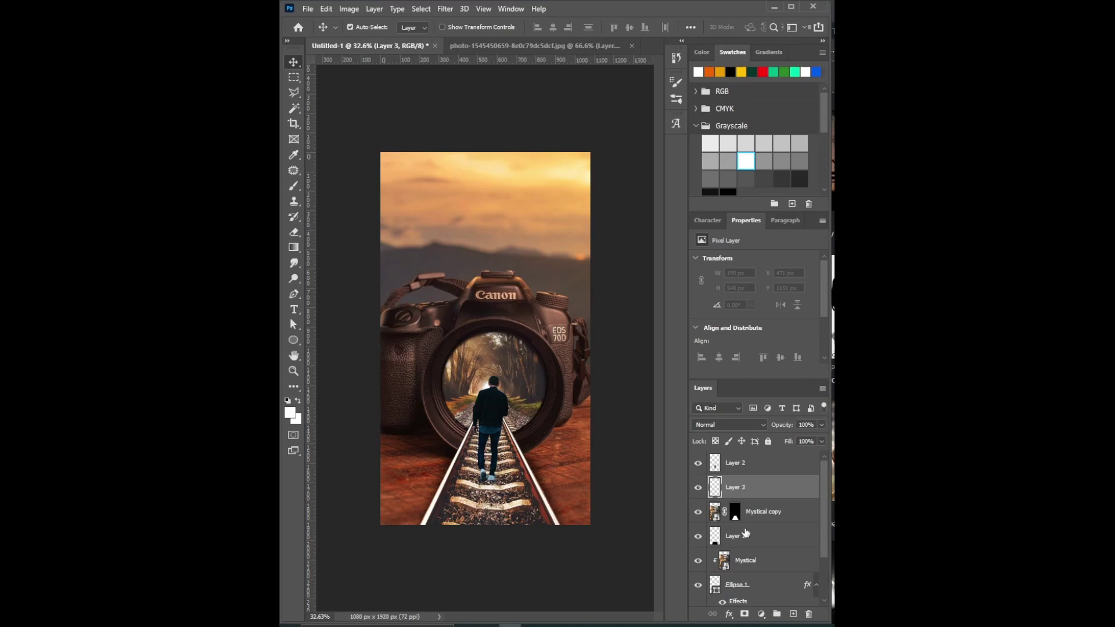
{"action": "left_click", "coordinate": [715, 536], "text": "ctrl"}
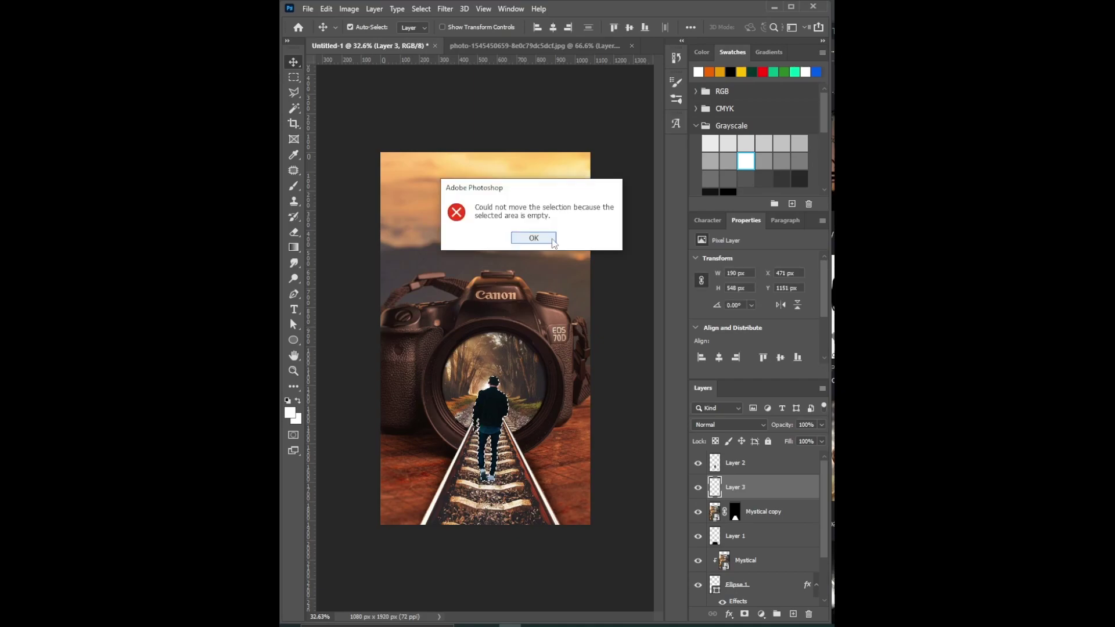
{"action": "left_click", "coordinate": [553, 243]}
{"action": "left_click", "coordinate": [486, 422]}
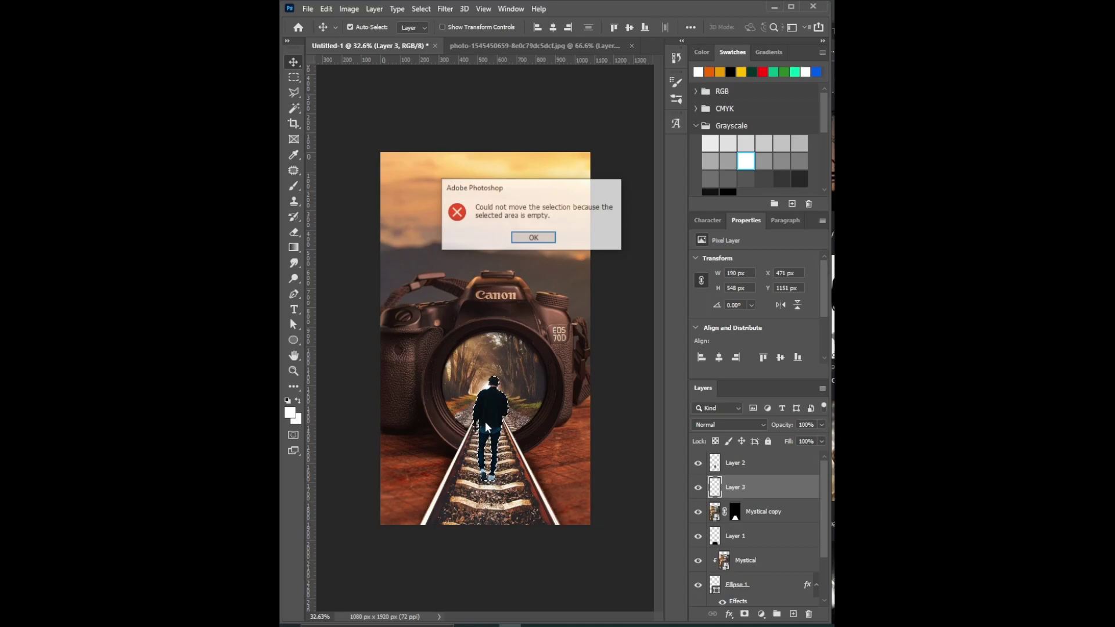
{"action": "key", "text": "Return"}
{"action": "key", "text": "m"}
{"action": "left_click", "coordinate": [737, 463]}
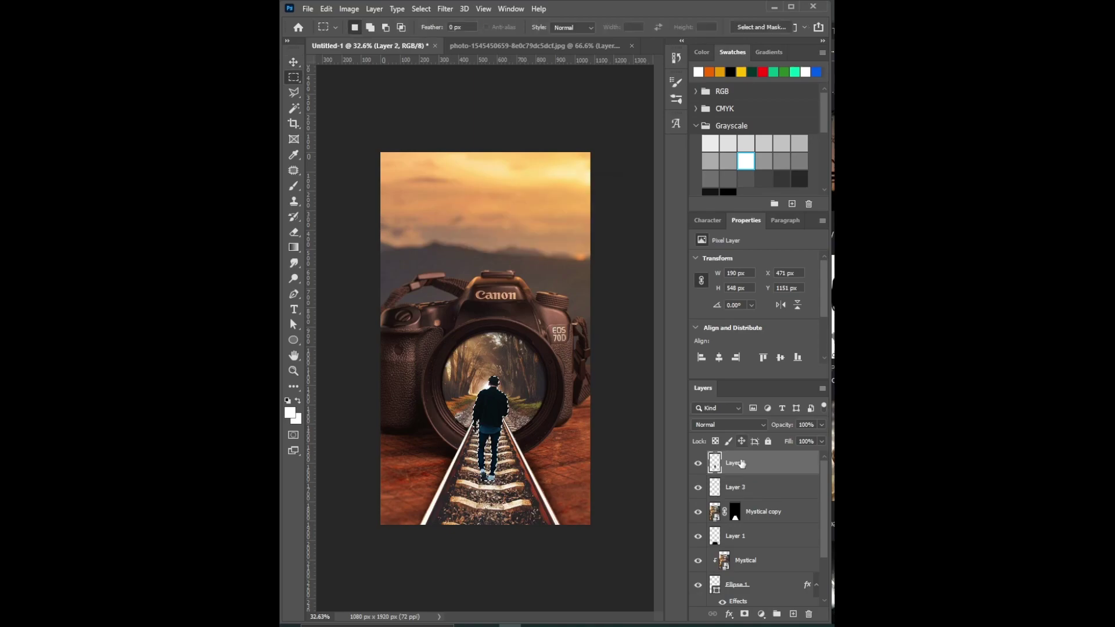
- Fill the man's outline selection with black on Layer 3
{"action": "left_click", "coordinate": [736, 488]}
{"action": "right_click", "coordinate": [478, 206]}
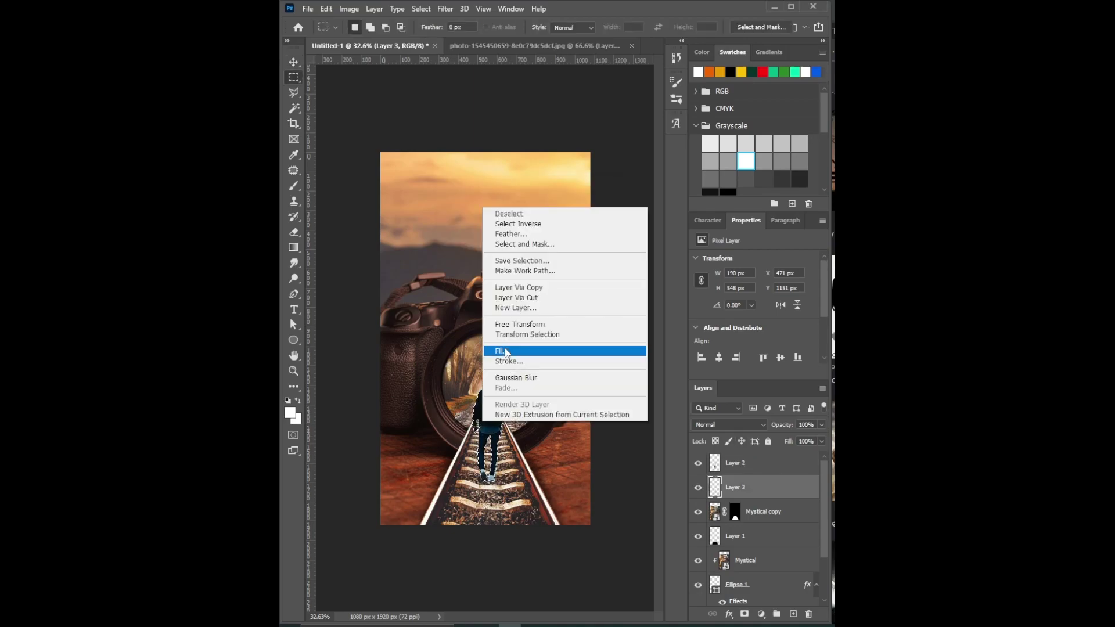
{"action": "left_click", "coordinate": [506, 349]}
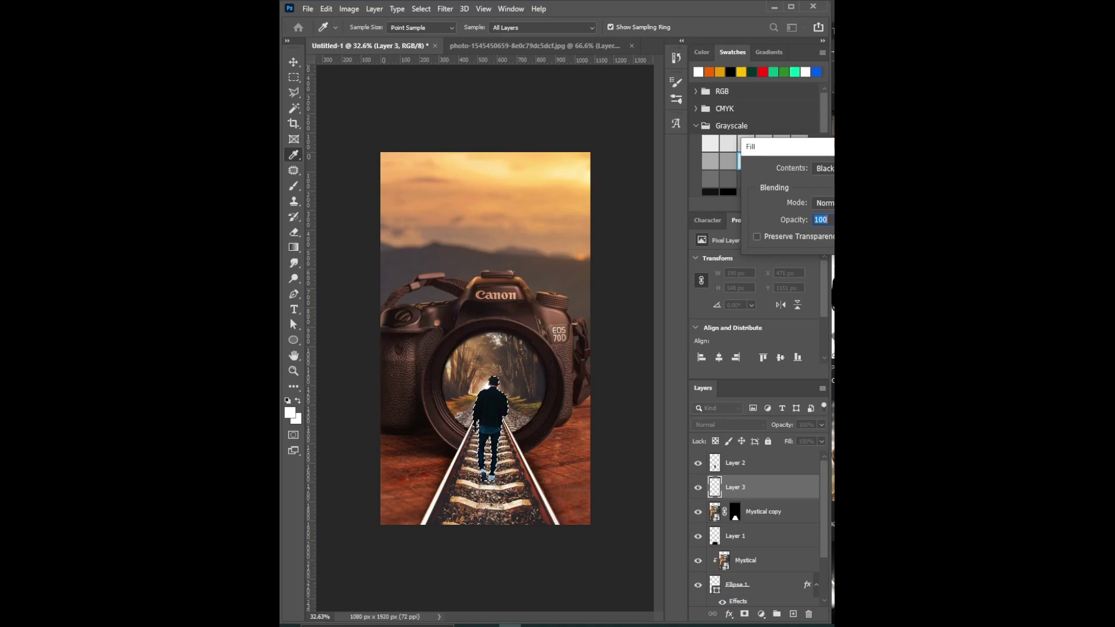
{"action": "key", "text": "Return"}
- Flip the black silhouette down beneath the man's feet to form his cast shadow
{"action": "key", "text": "ctrl+t"}
{"action": "left_click_drag", "start_coordinate": [499, 383], "coordinate": [492, 418]}
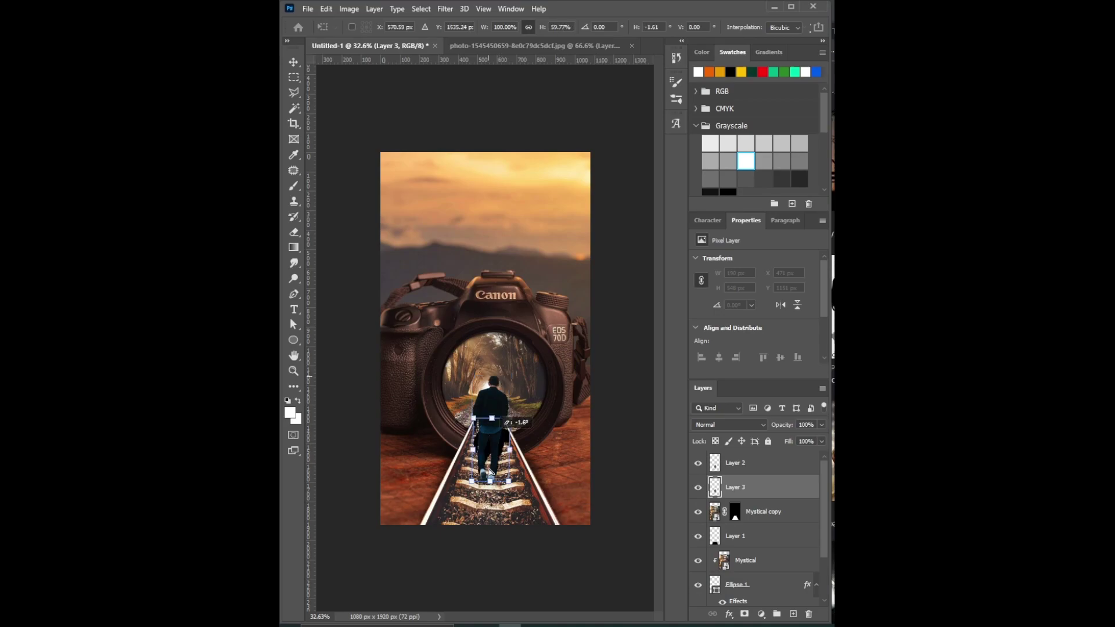
{"action": "left_click_drag", "start_coordinate": [490, 474], "coordinate": [485, 541]}
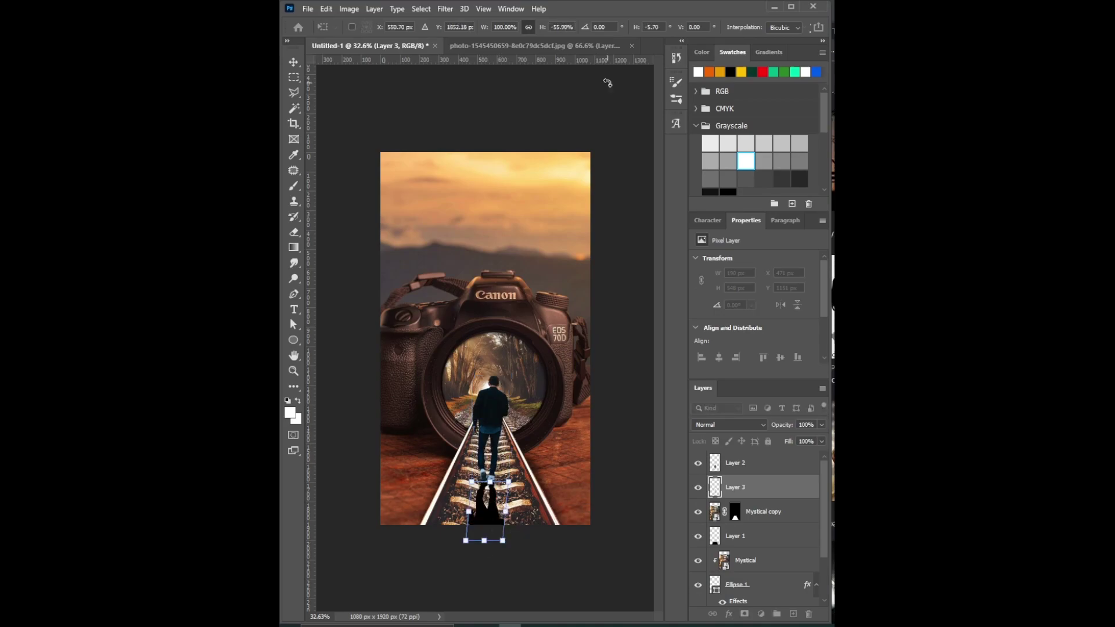
{"action": "key", "text": "Return"}
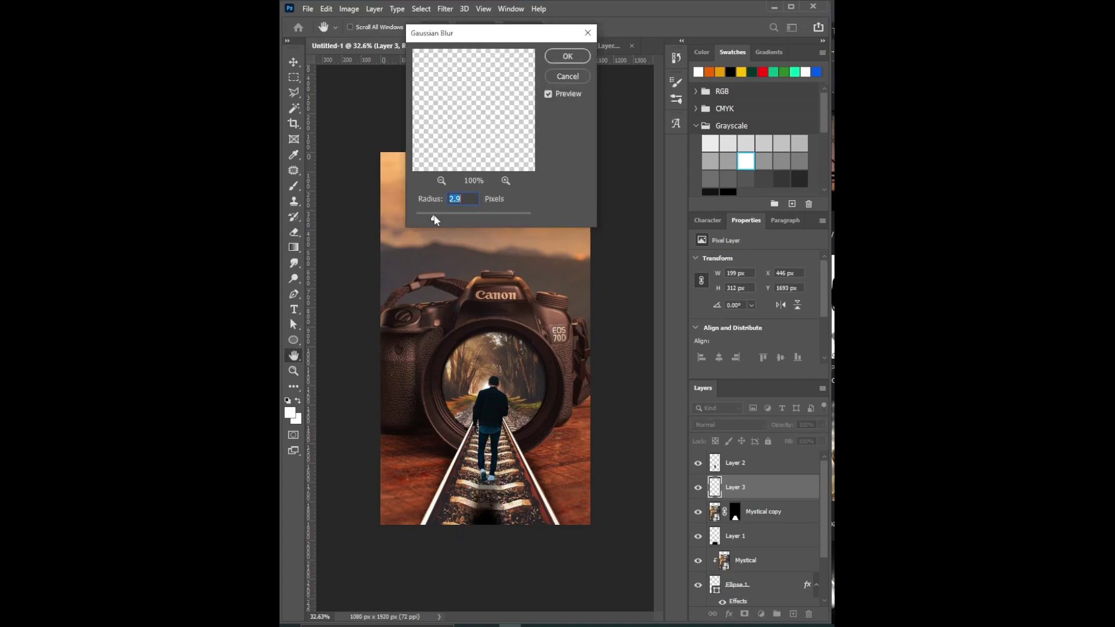
- Blur the shadow with a 3.5-pixel Gaussian Blur and set Layer 3's fill to 55%
{"action": "left_click_drag", "start_coordinate": [435, 217], "coordinate": [429, 218]}
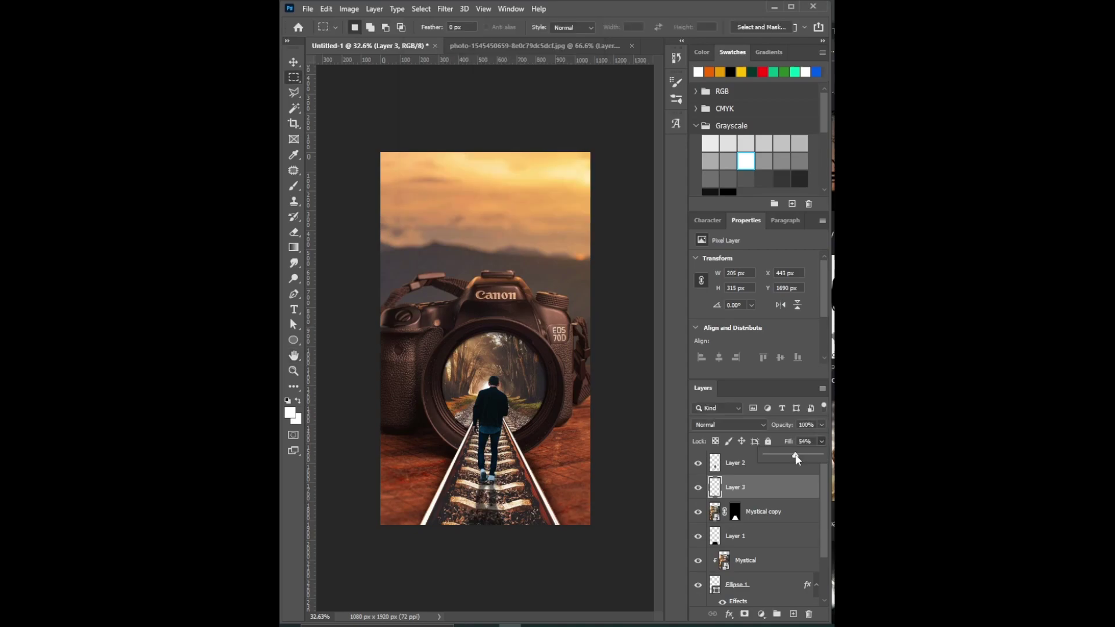
{"action": "left_click_drag", "start_coordinate": [797, 459], "coordinate": [797, 460]}
{"action": "key", "text": "v"}
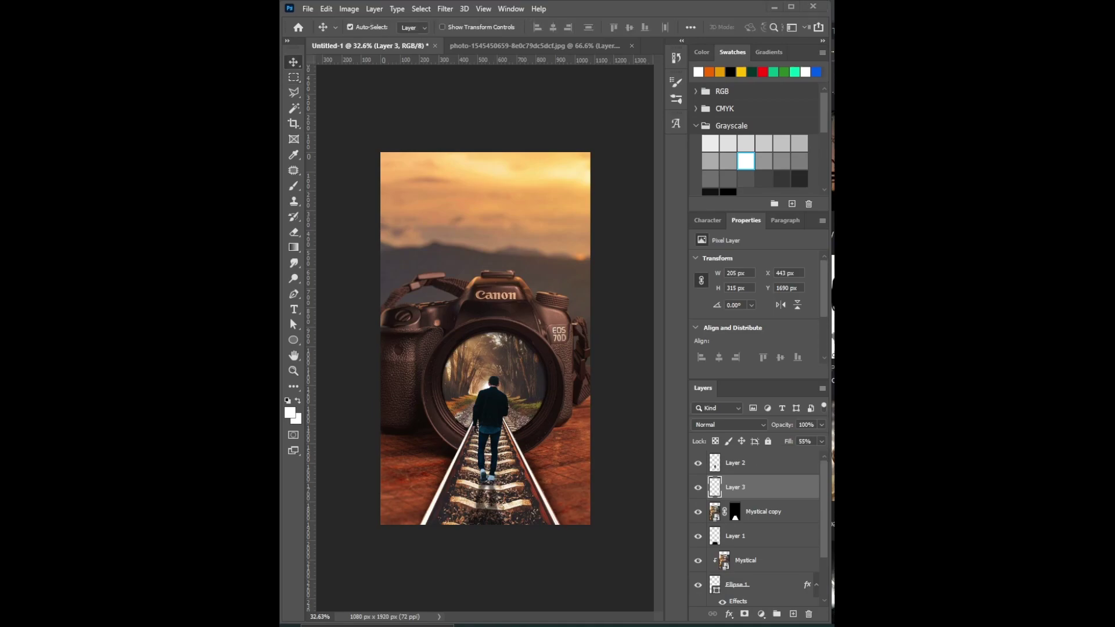